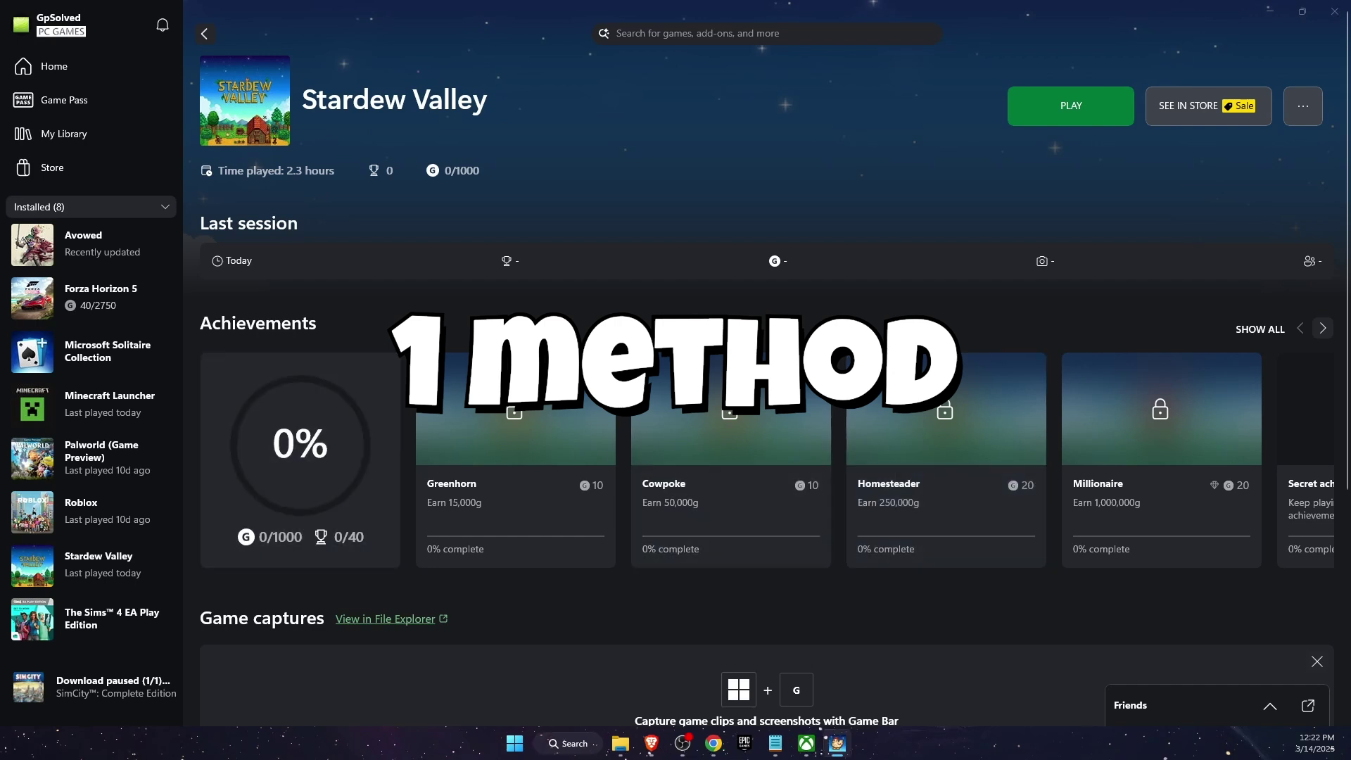
Step: Launch Run from Windows Search and open the appdata folder
{"action": "left_click", "coordinate": [560, 744]}
{"action": "type", "text": "run"}
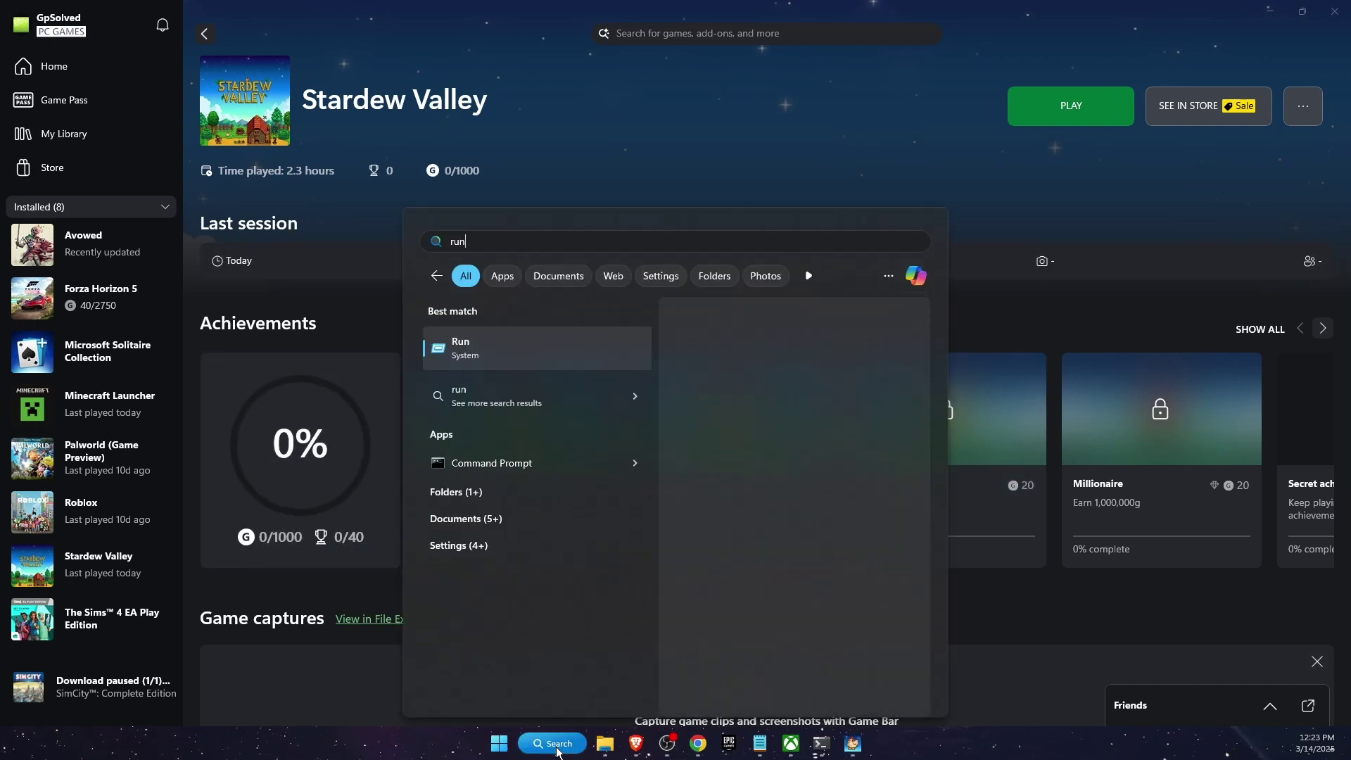
{"action": "key", "text": "Return"}
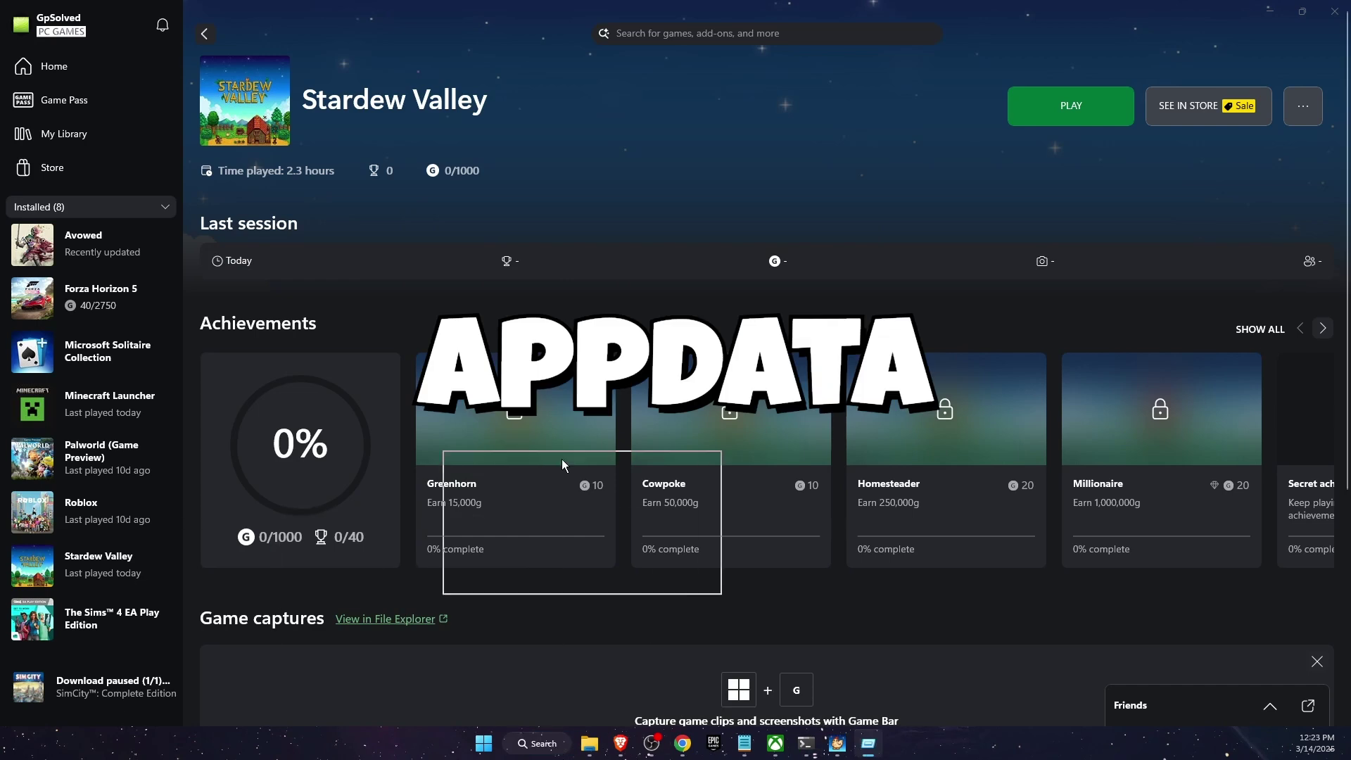
{"action": "type", "text": "appdata"}
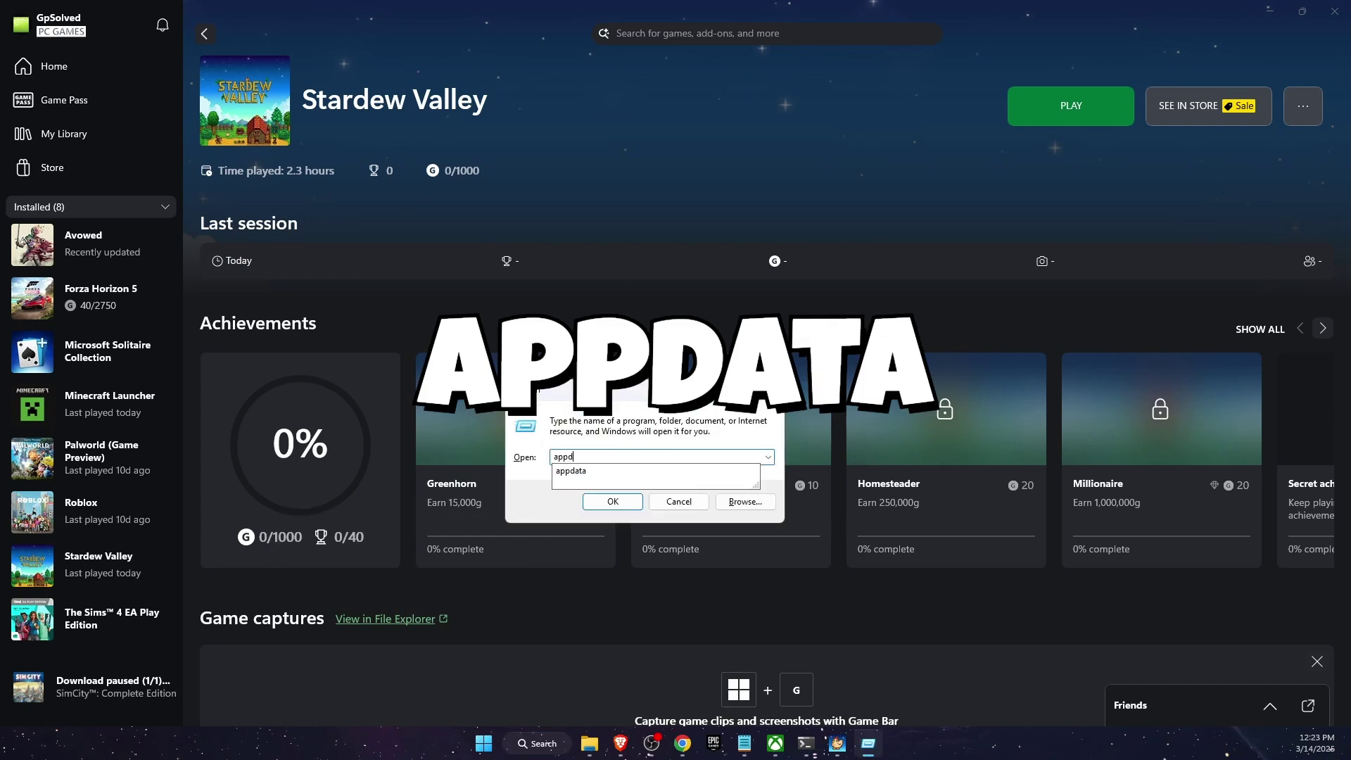
{"action": "key", "text": "Return"}
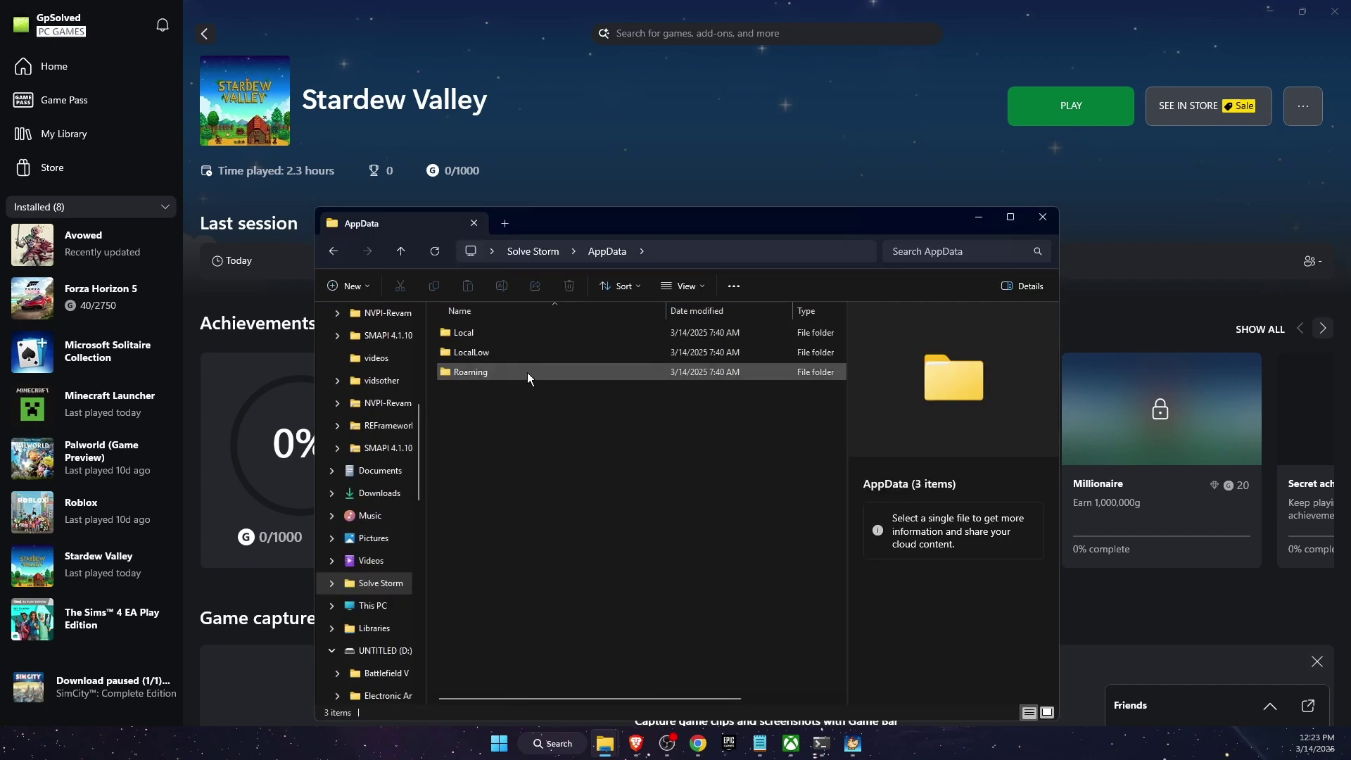
Step: Delete the startup_preferences file in Roaming > StardewValley
{"action": "double_click", "coordinate": [506, 366]}
{"action": "scroll", "coordinate": [548, 484], "scroll_direction": "down", "scroll_amount": 4}
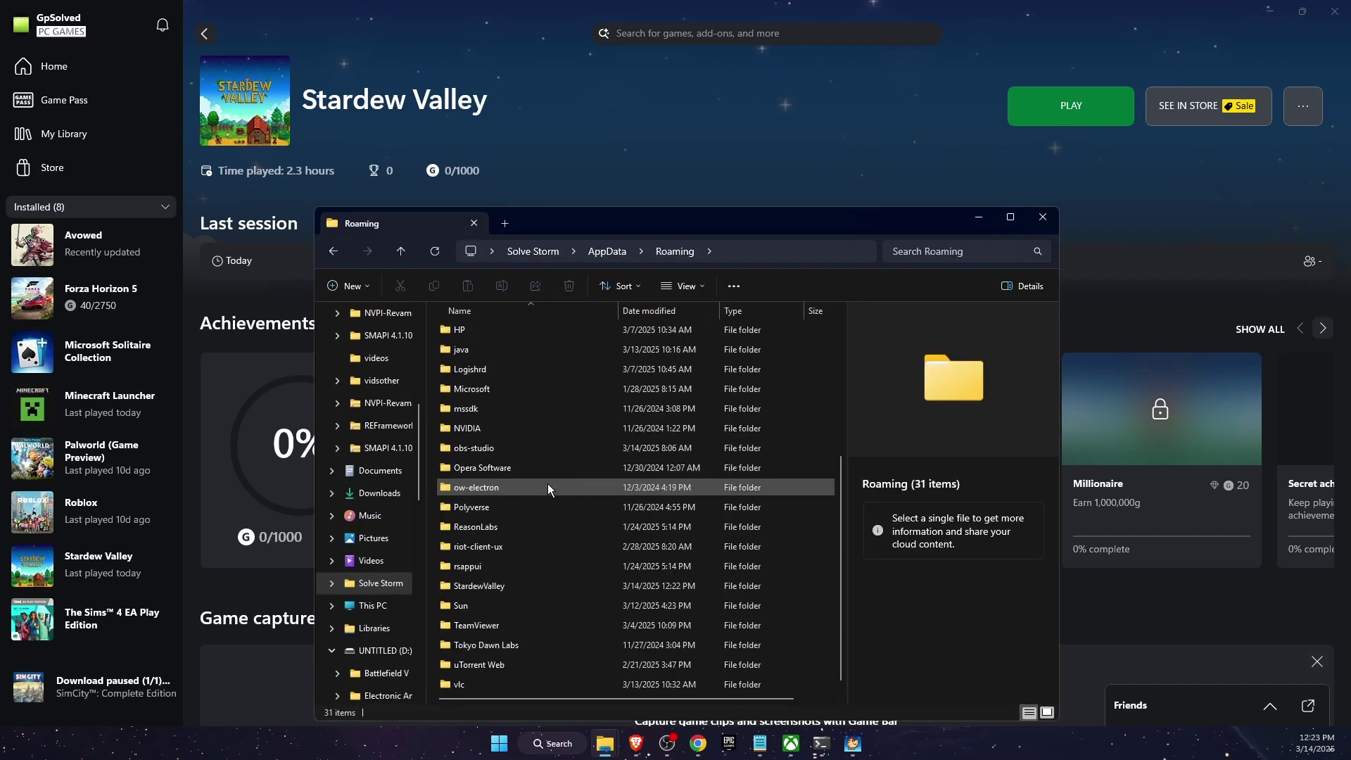
{"action": "double_click", "coordinate": [507, 586]}
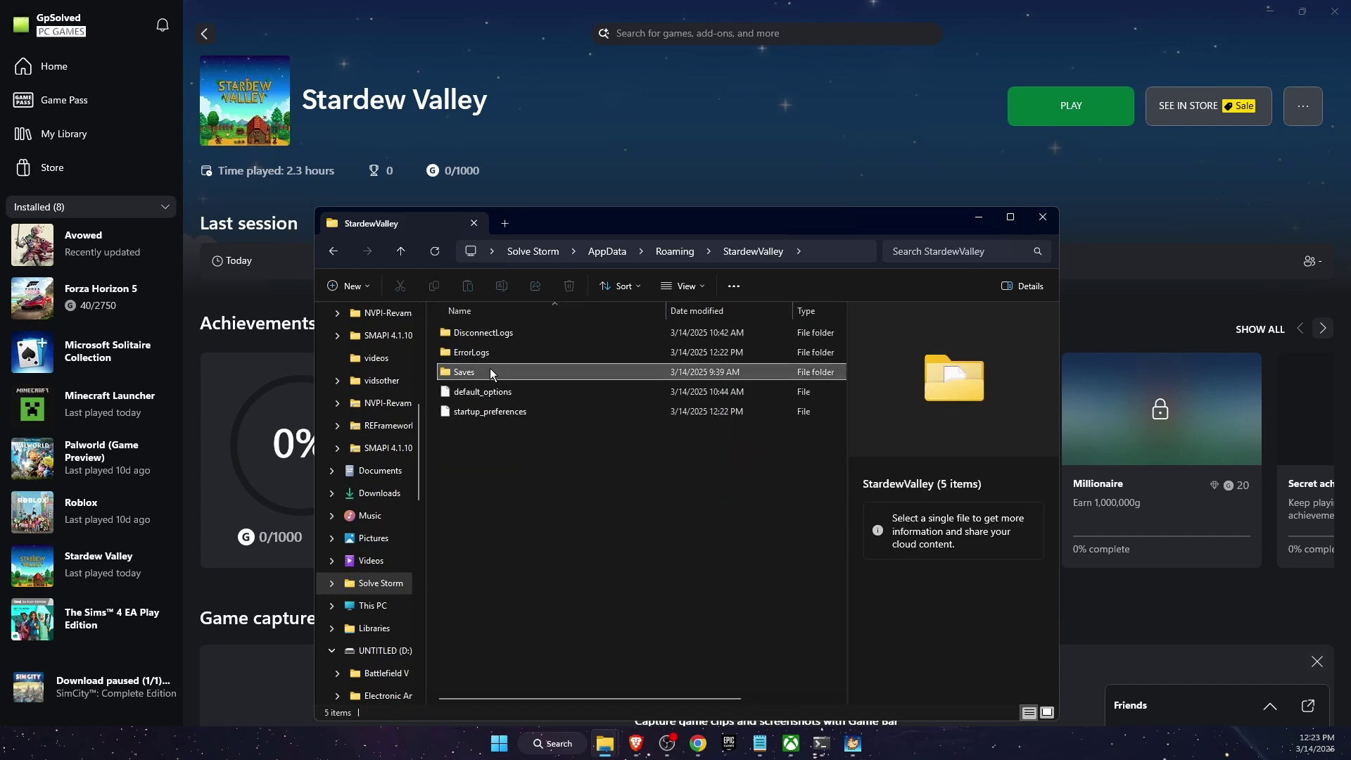
{"action": "left_click", "coordinate": [466, 375]}
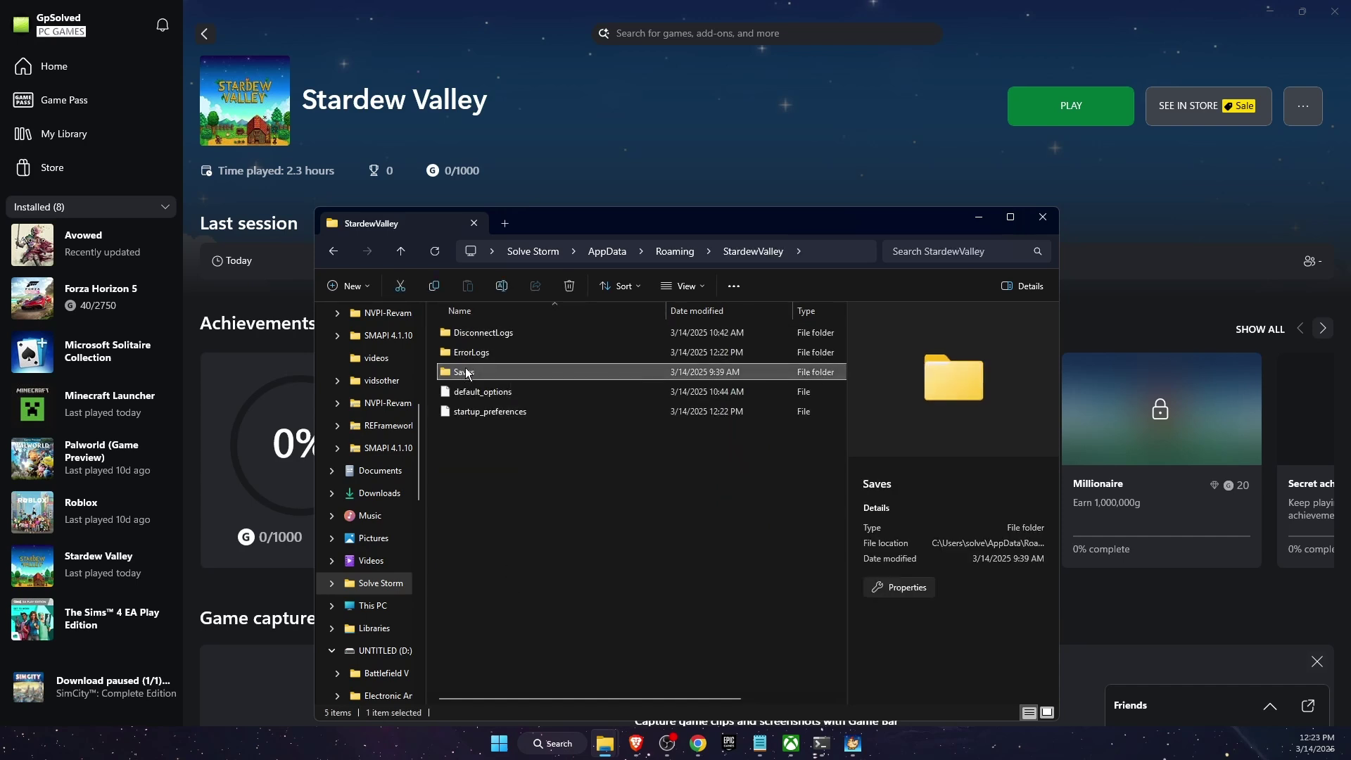
{"action": "double_click", "coordinate": [466, 373]}
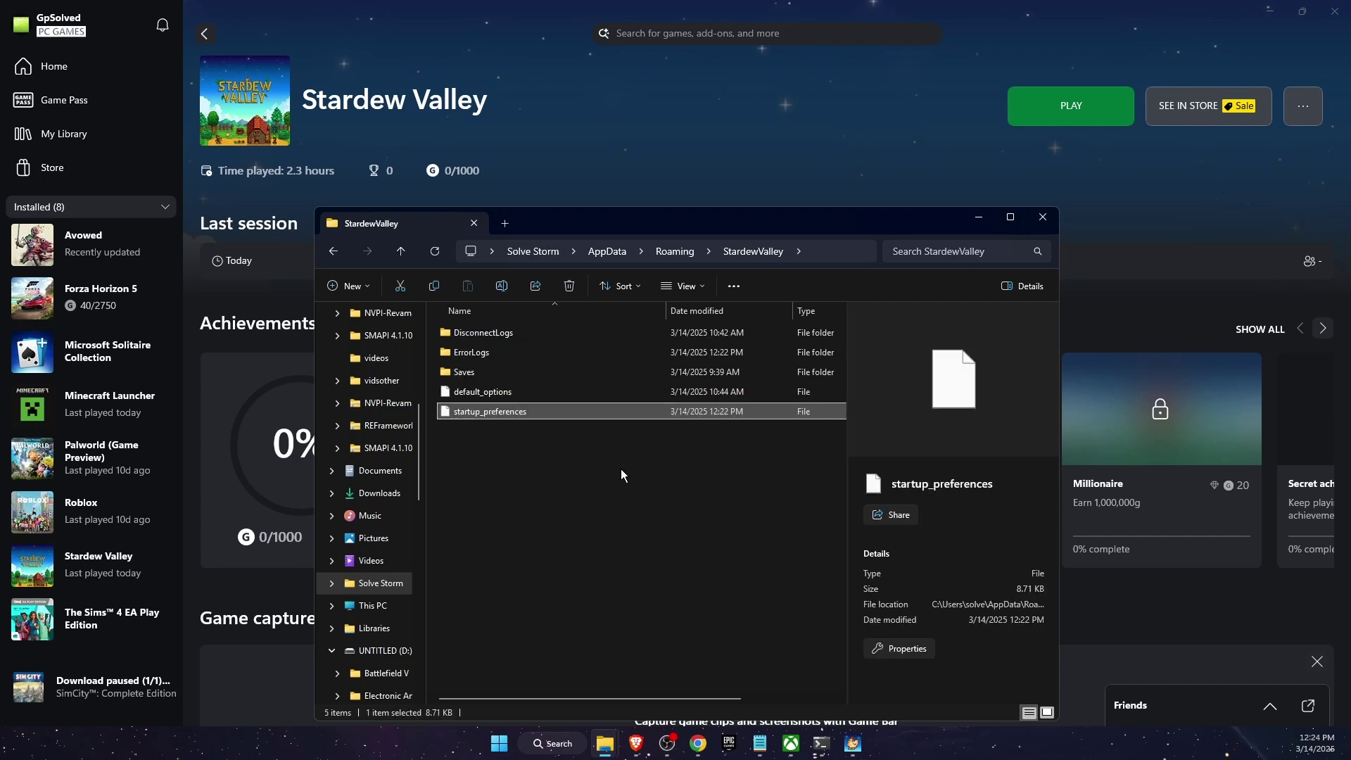
{"action": "left_click", "coordinate": [621, 475]}
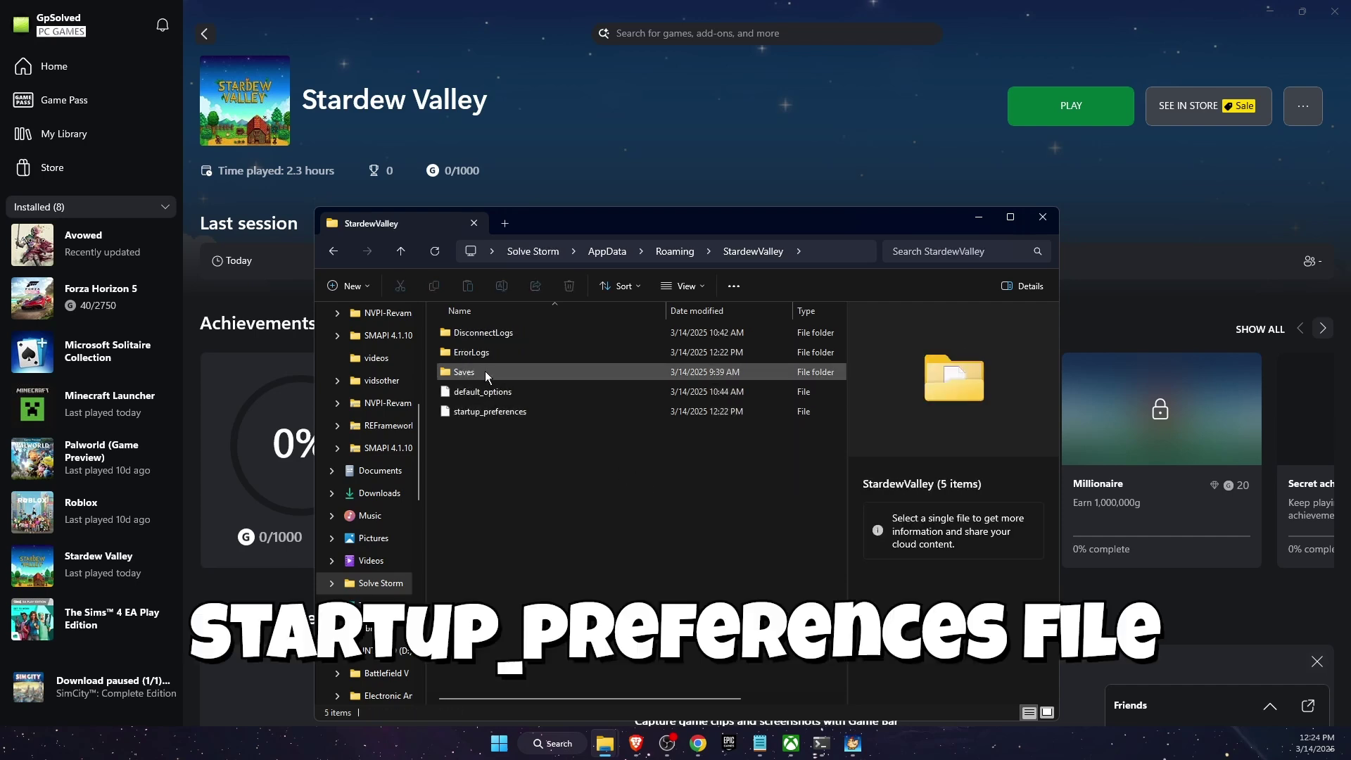
{"action": "left_click", "coordinate": [489, 412]}
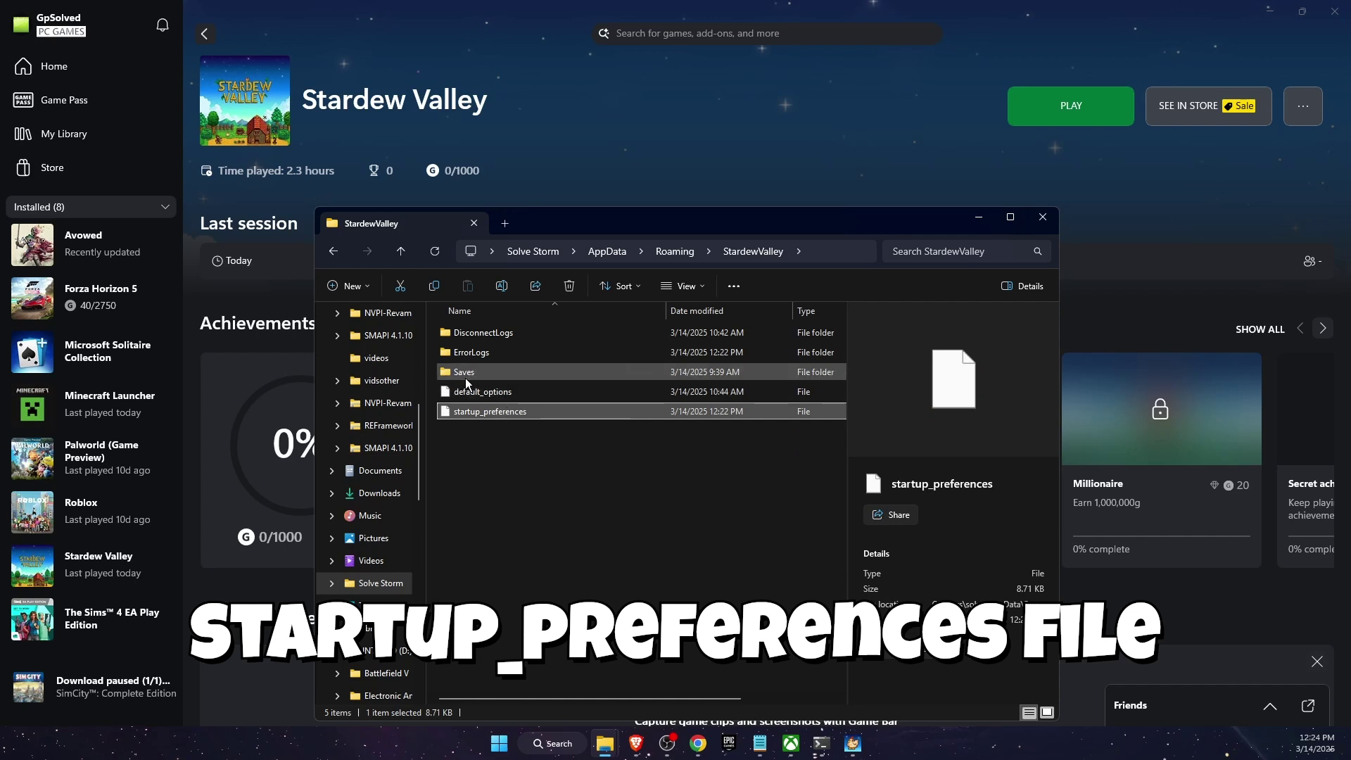
{"action": "mouse_move", "coordinate": [489, 413]}
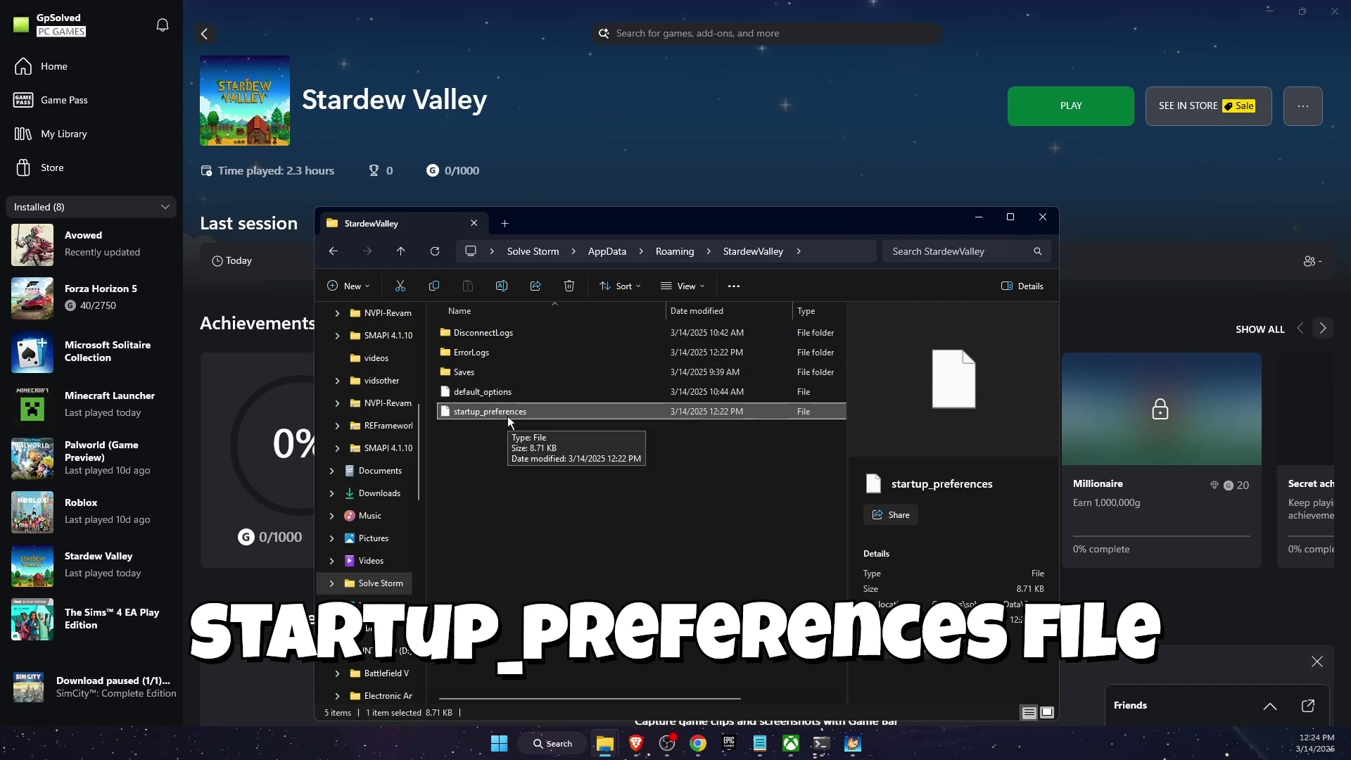
{"action": "right_click", "coordinate": [589, 411]}
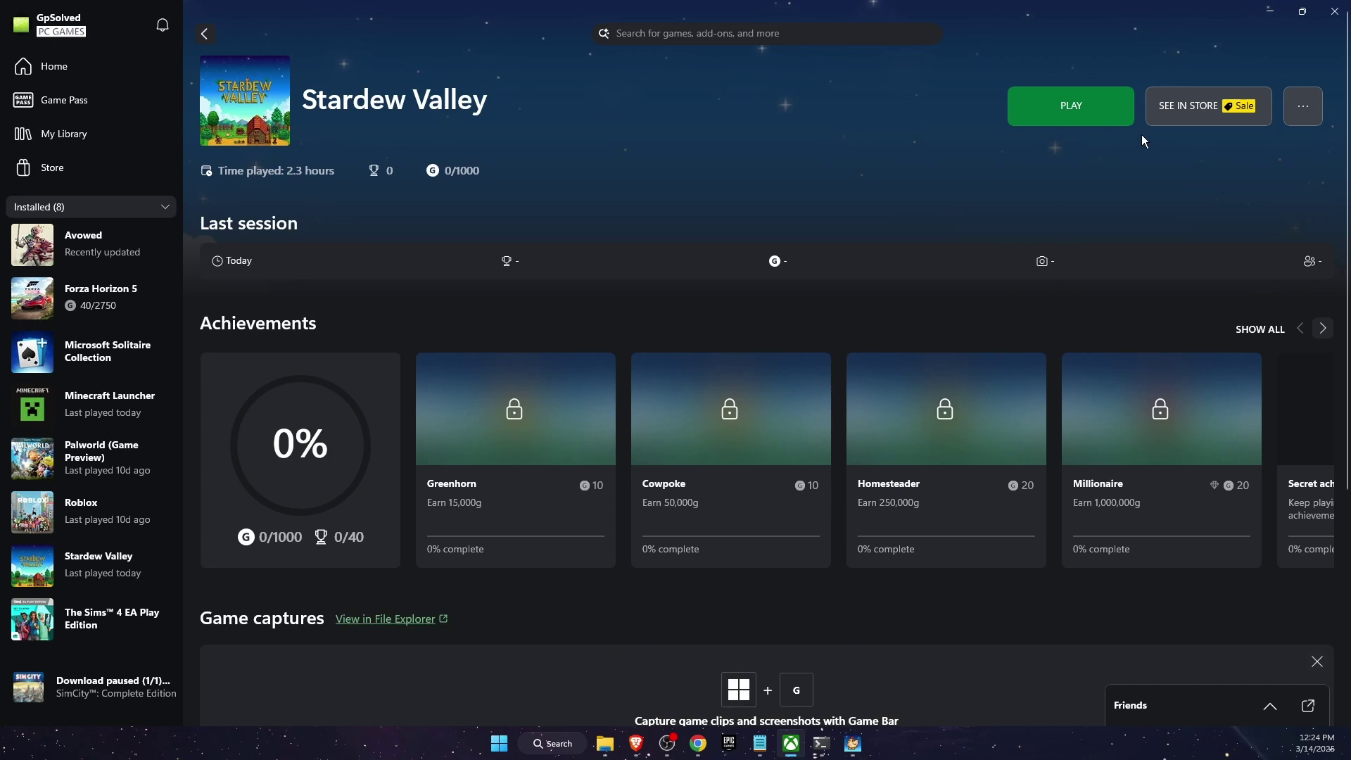
Step: Browse to Stardew Valley's install folder from its Xbox Manage > Files page
{"action": "left_click", "coordinate": [1304, 109]}
{"action": "left_click", "coordinate": [1219, 188]}
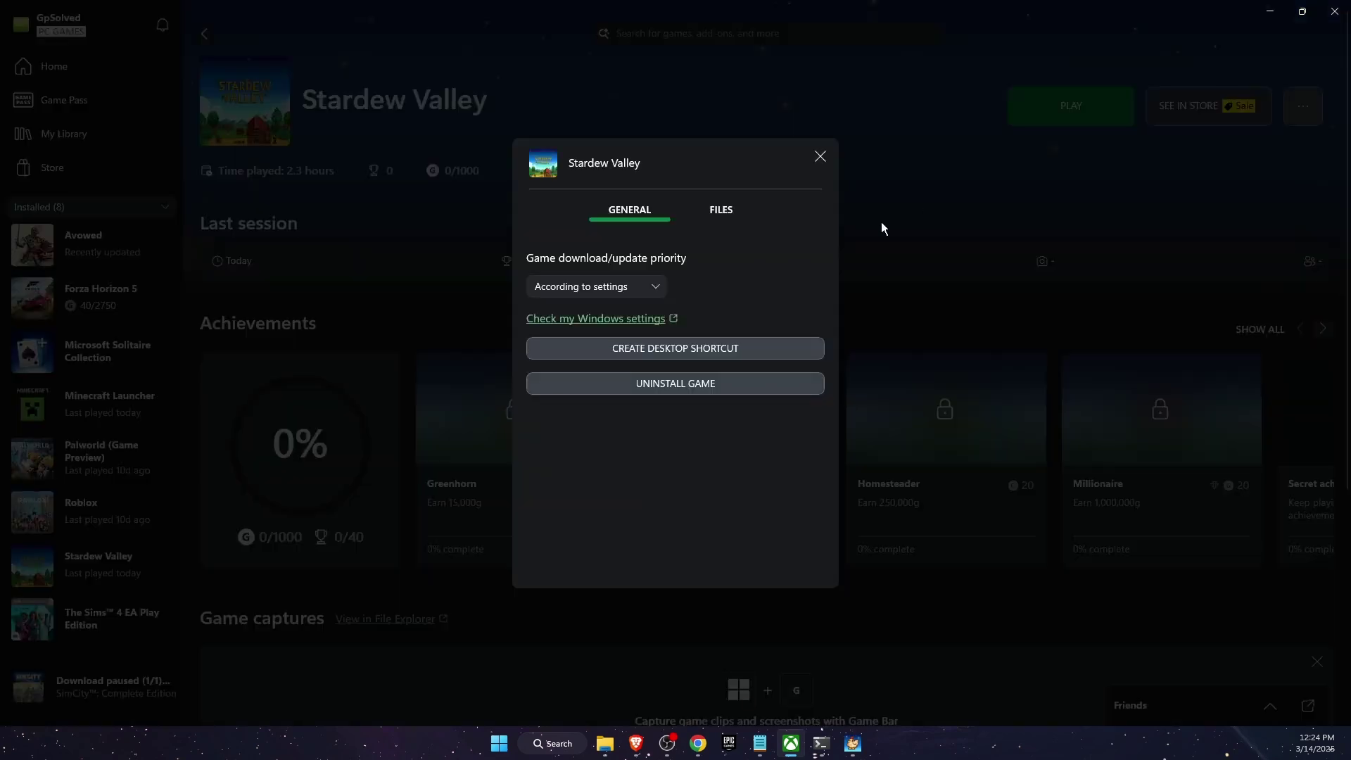
{"action": "left_click", "coordinate": [726, 212]}
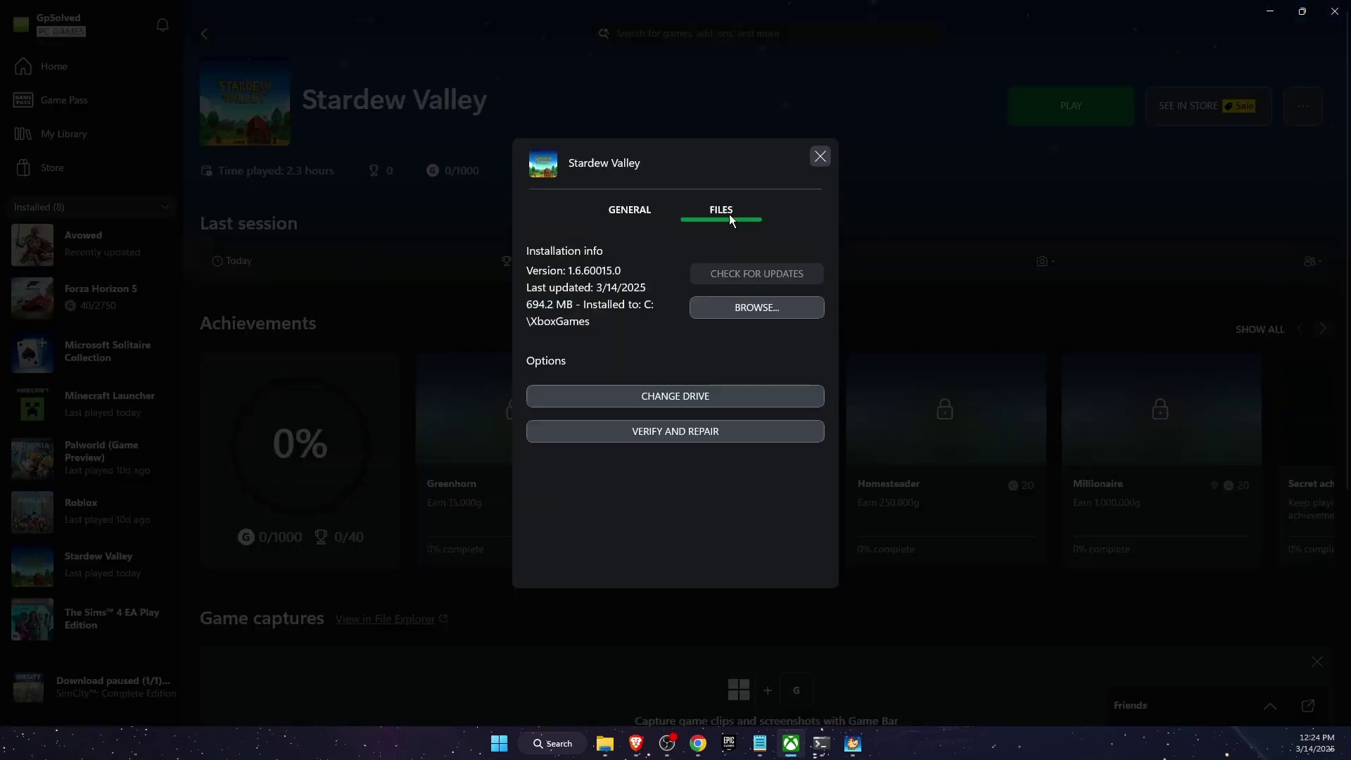
{"action": "left_click", "coordinate": [773, 301]}
Step: Enter the Content folder, review the four mod folders, and select Stardew Valley.exe
{"action": "double_click", "coordinate": [534, 169]}
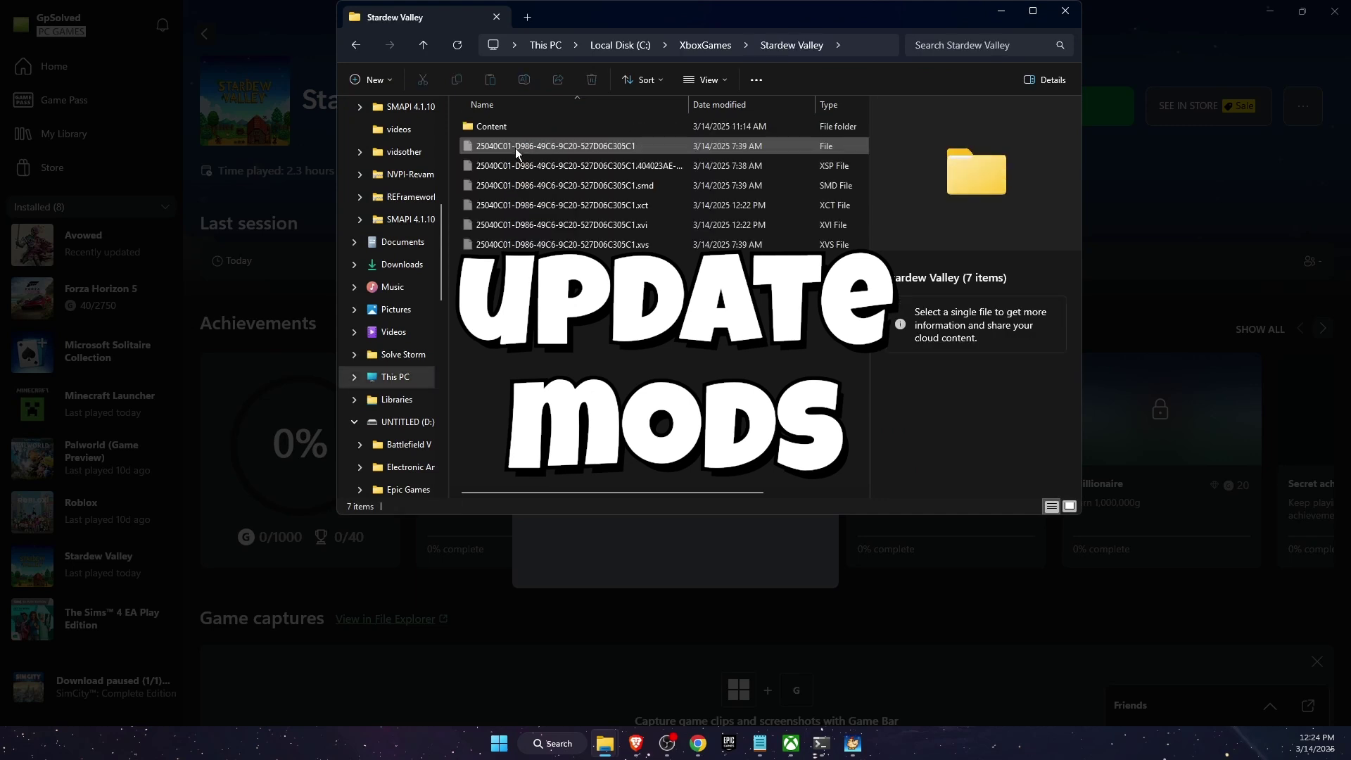
{"action": "left_click", "coordinate": [508, 127]}
{"action": "double_click", "coordinate": [508, 127]}
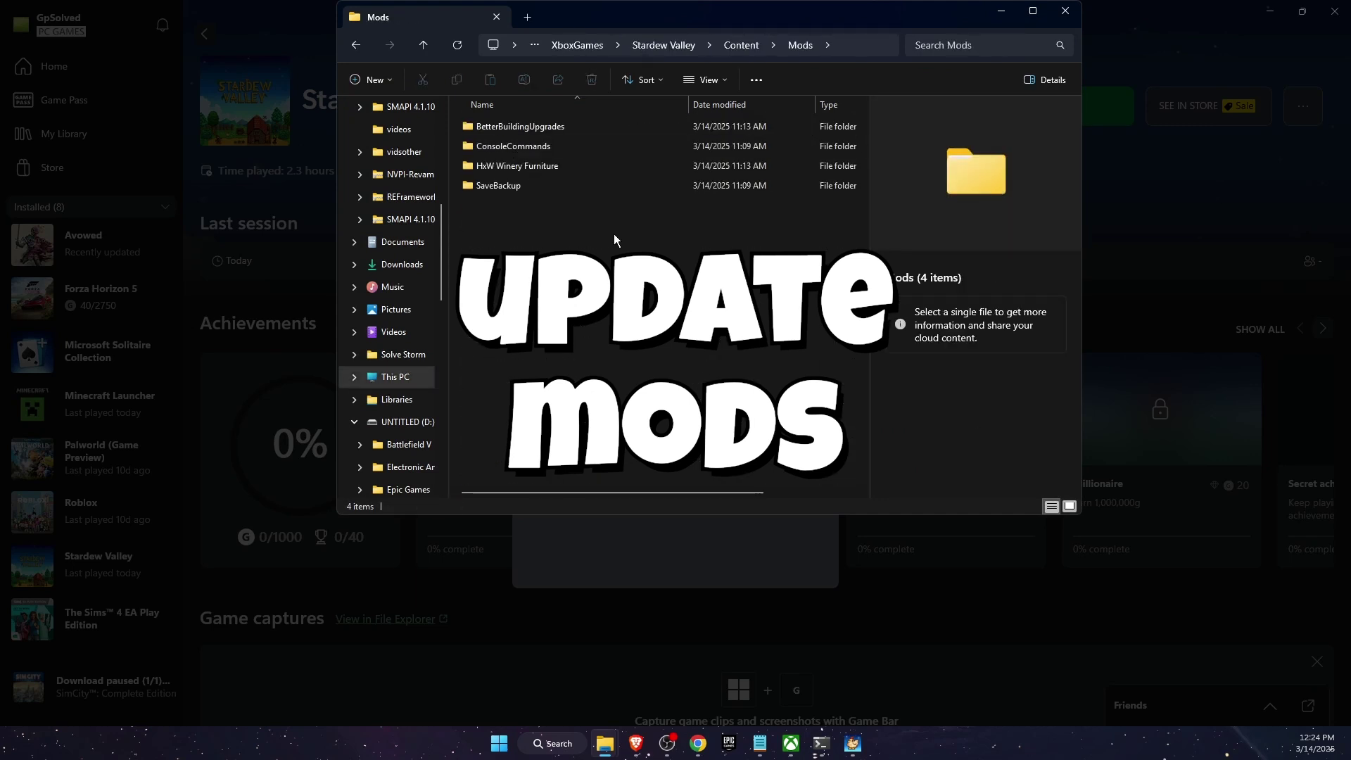
{"action": "left_click_drag", "start_coordinate": [590, 213], "coordinate": [546, 115]}
{"action": "left_click", "coordinate": [619, 315]}
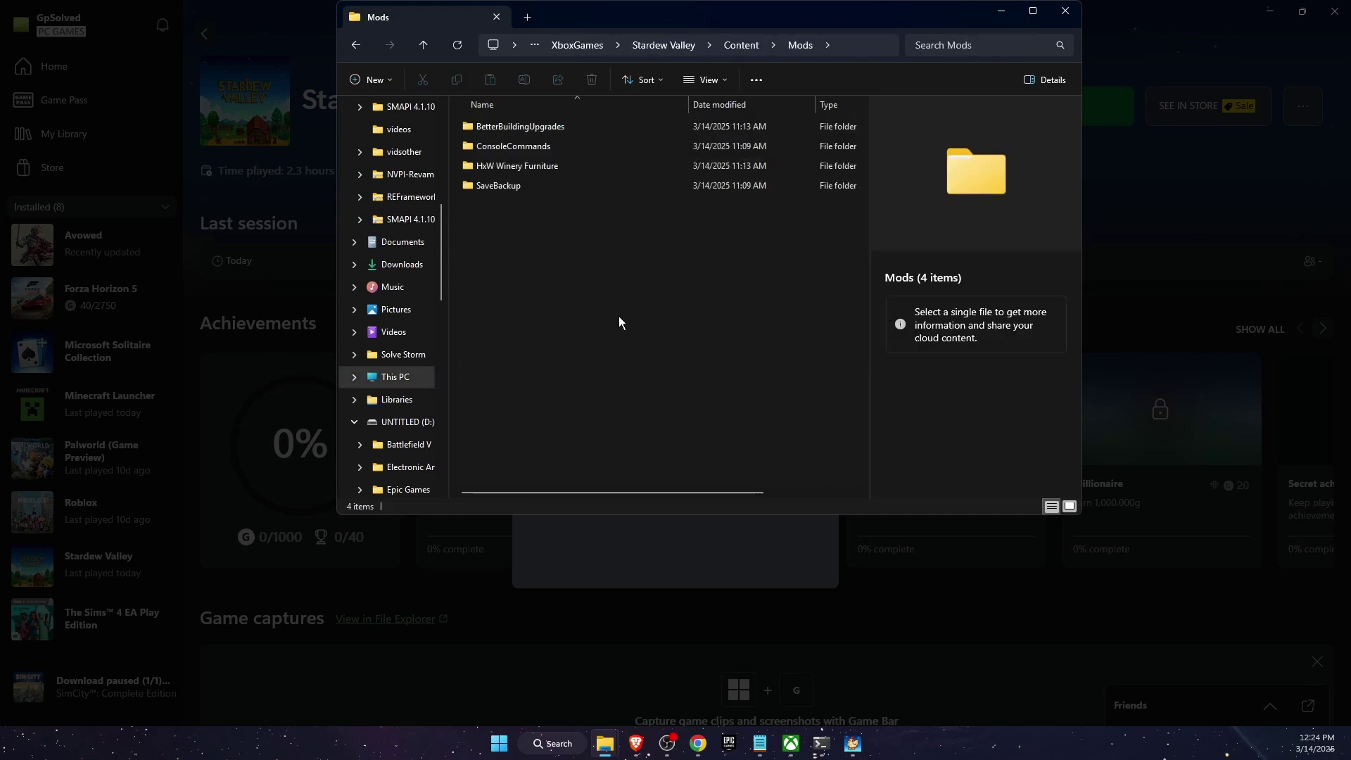
{"action": "left_click", "coordinate": [652, 185]}
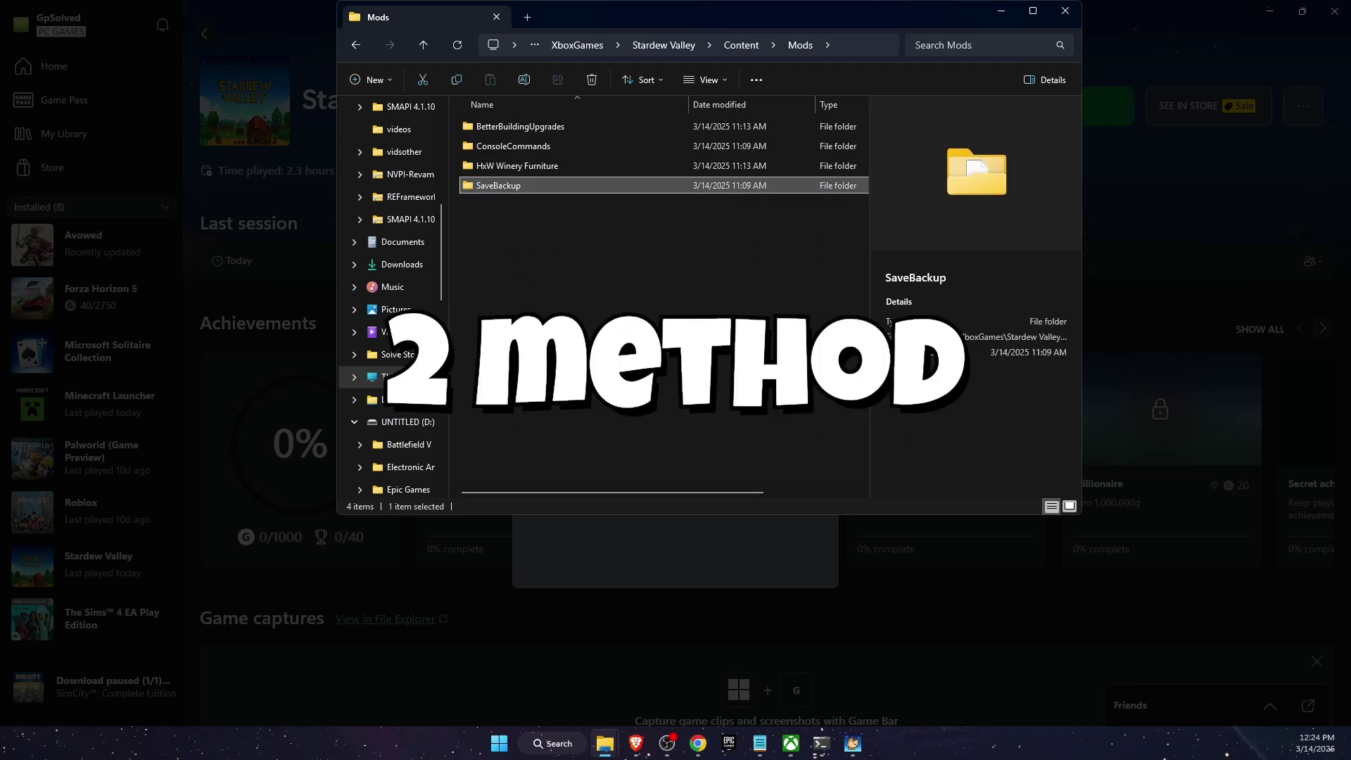
{"action": "left_click", "coordinate": [739, 45]}
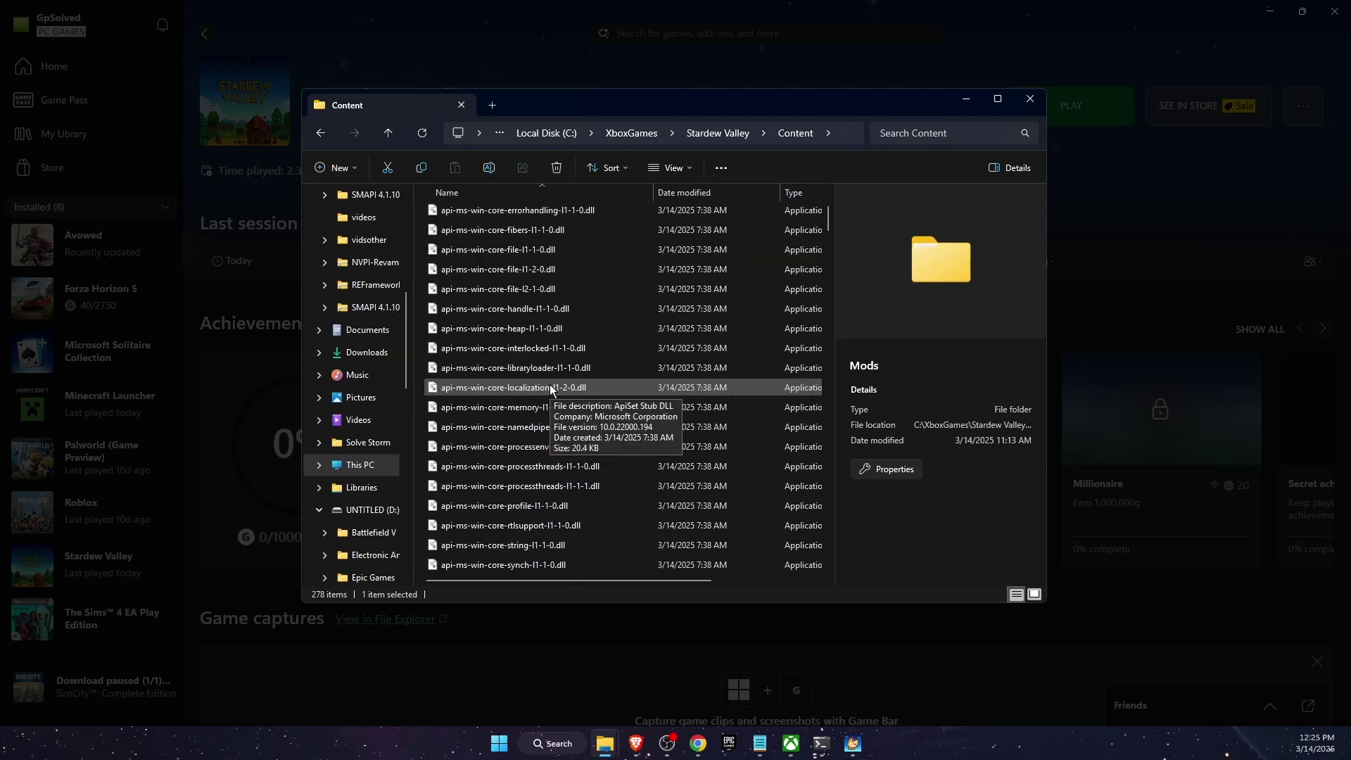
{"action": "scroll", "coordinate": [550, 388], "scroll_direction": "down", "scroll_amount": 5}
{"action": "scroll", "coordinate": [549, 389], "scroll_direction": "down", "scroll_amount": 10}
{"action": "scroll", "coordinate": [551, 389], "scroll_direction": "down", "scroll_amount": 10}
{"action": "scroll", "coordinate": [549, 390], "scroll_direction": "down", "scroll_amount": 1}
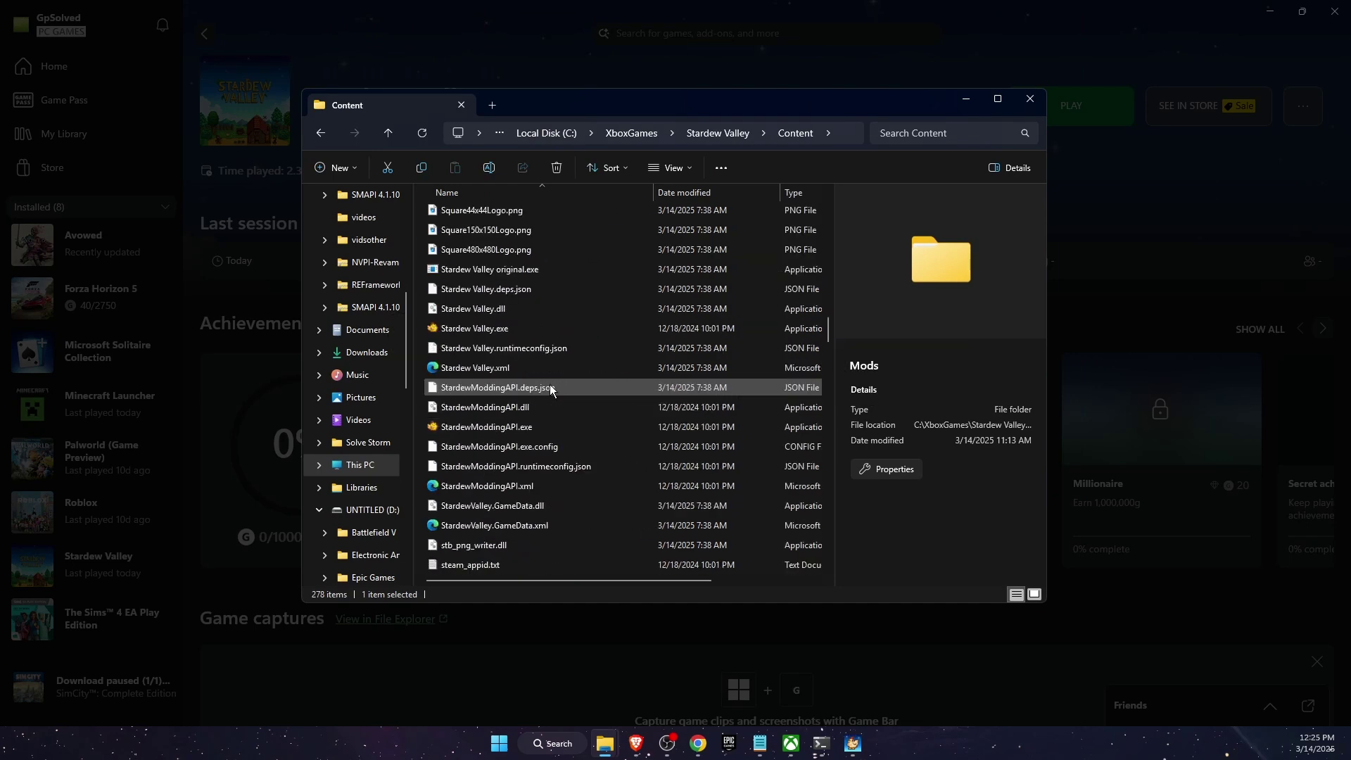
{"action": "left_click", "coordinate": [523, 330]}
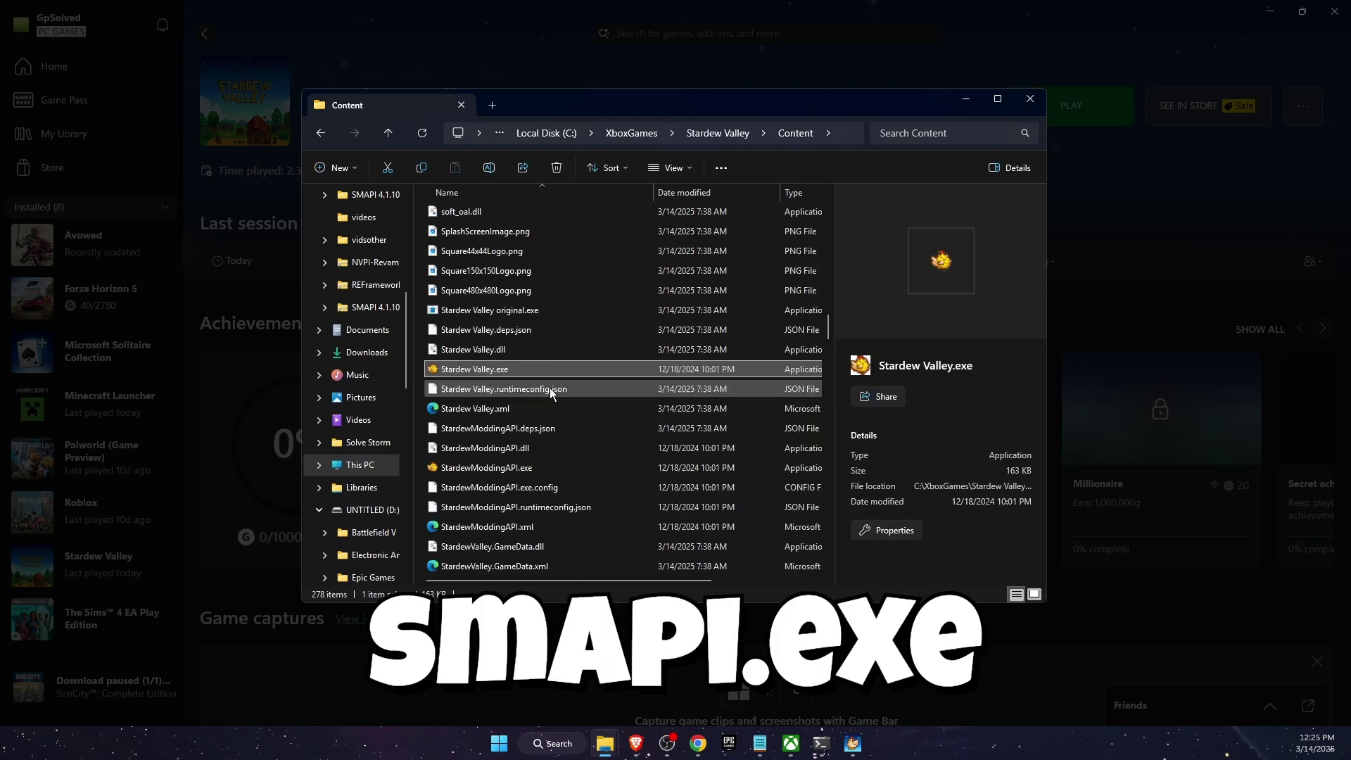
{"action": "scroll", "coordinate": [484, 359], "scroll_direction": "up", "scroll_amount": 1}
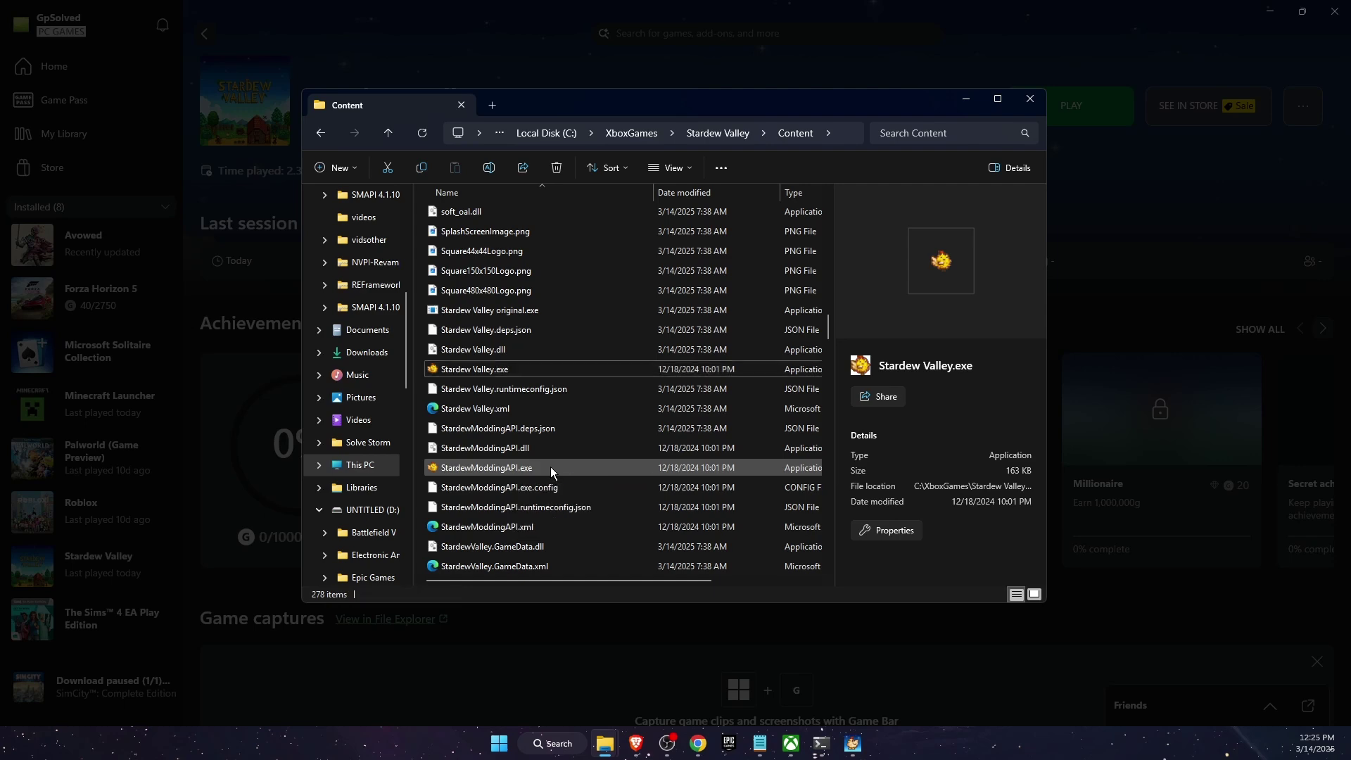
Step: Run the compatibility troubleshooter from Stardew Valley.exe's Properties, then close Get Help
{"action": "right_click", "coordinate": [549, 466]}
{"action": "left_click", "coordinate": [496, 370]}
{"action": "right_click", "coordinate": [496, 370]}
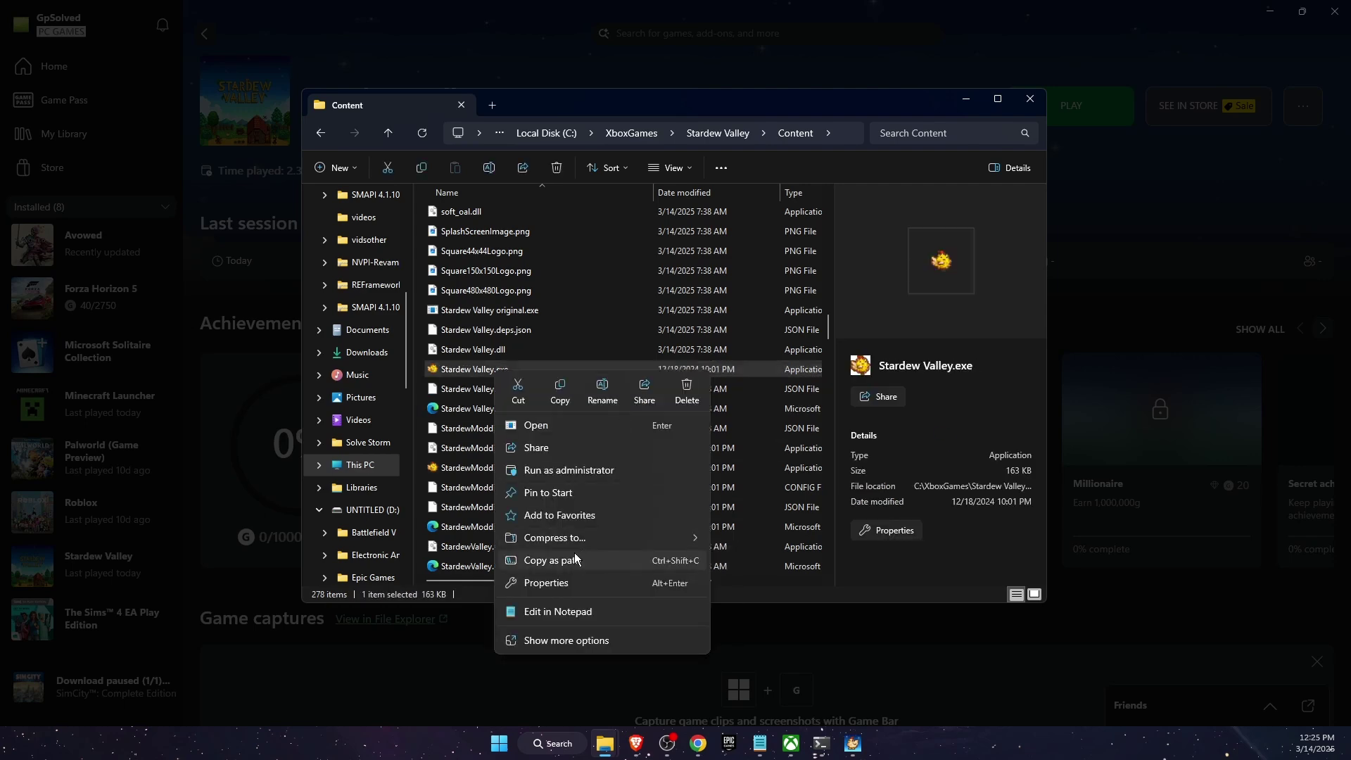
{"action": "left_click", "coordinate": [558, 587]}
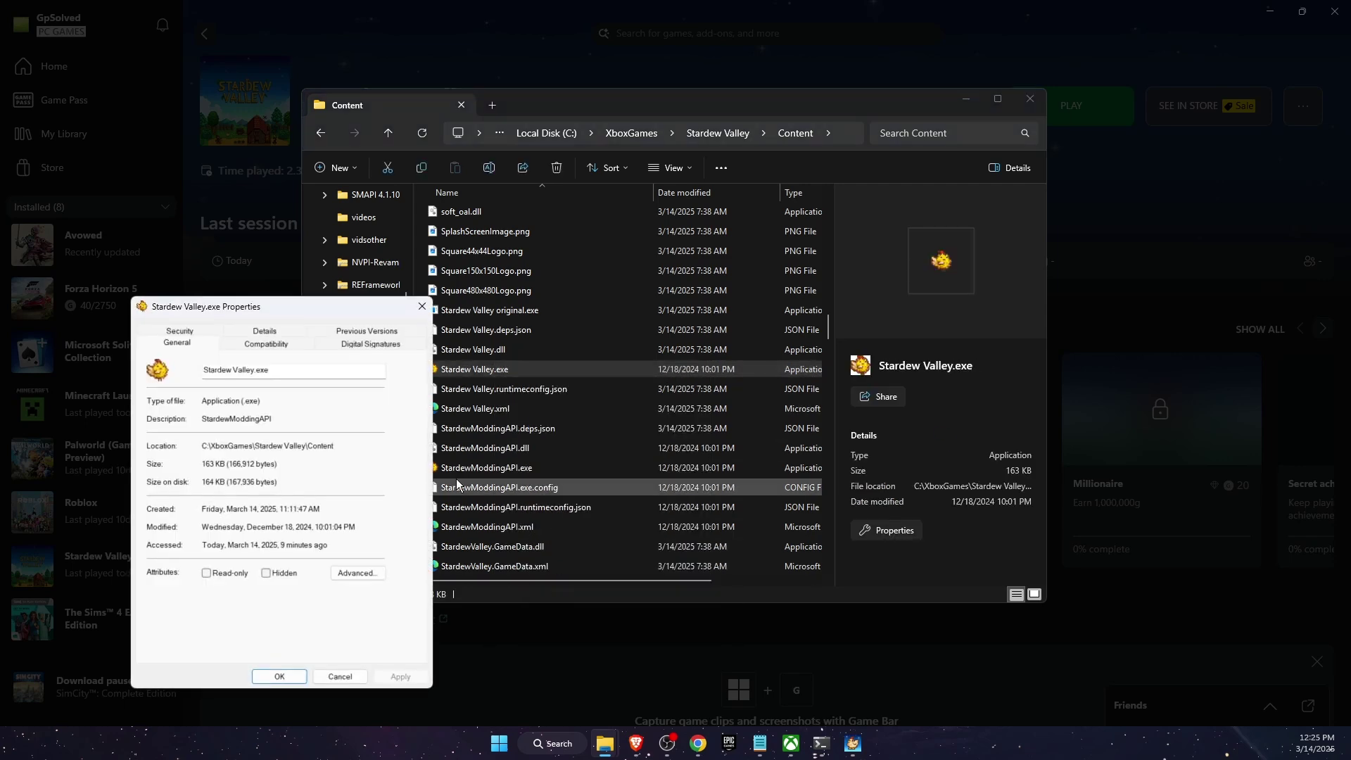
{"action": "left_click_drag", "start_coordinate": [287, 306], "coordinate": [601, 254]}
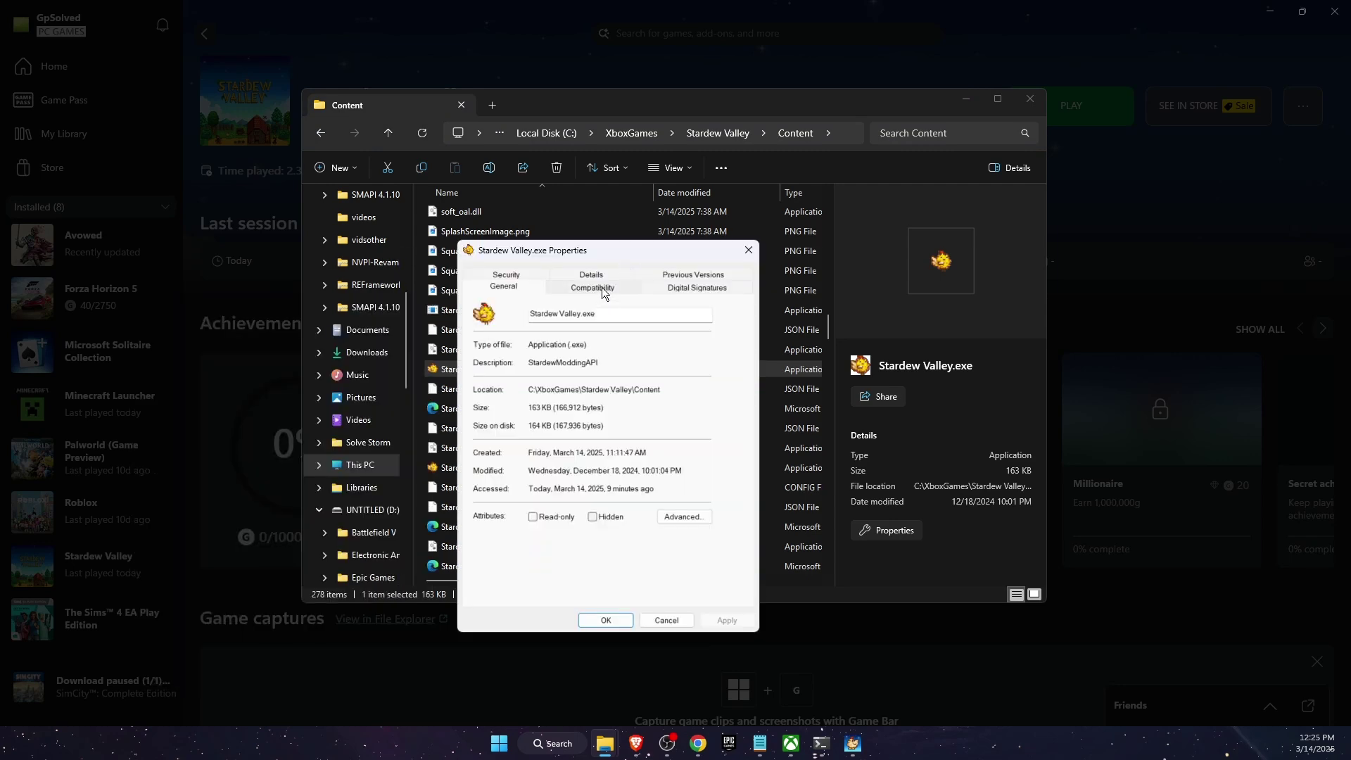
{"action": "left_click", "coordinate": [601, 287]}
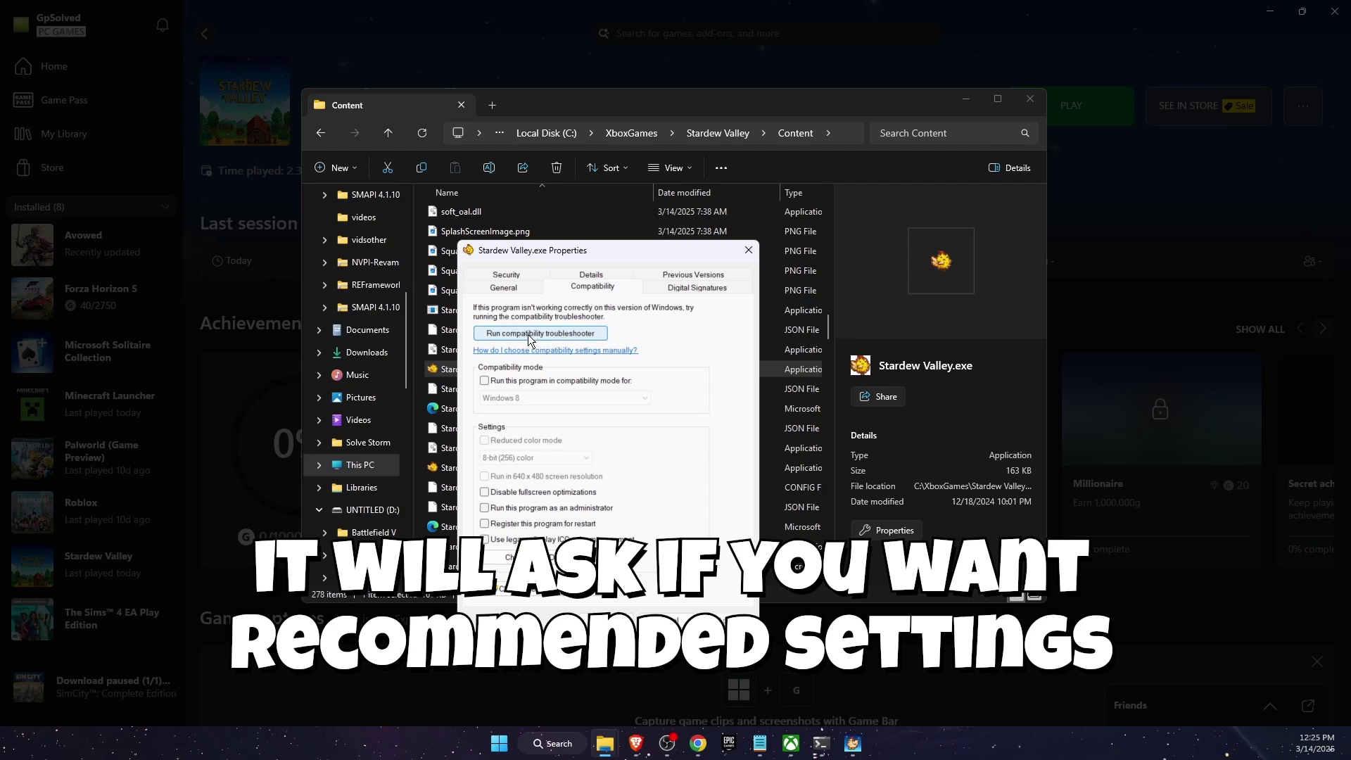
{"action": "left_click", "coordinate": [529, 336]}
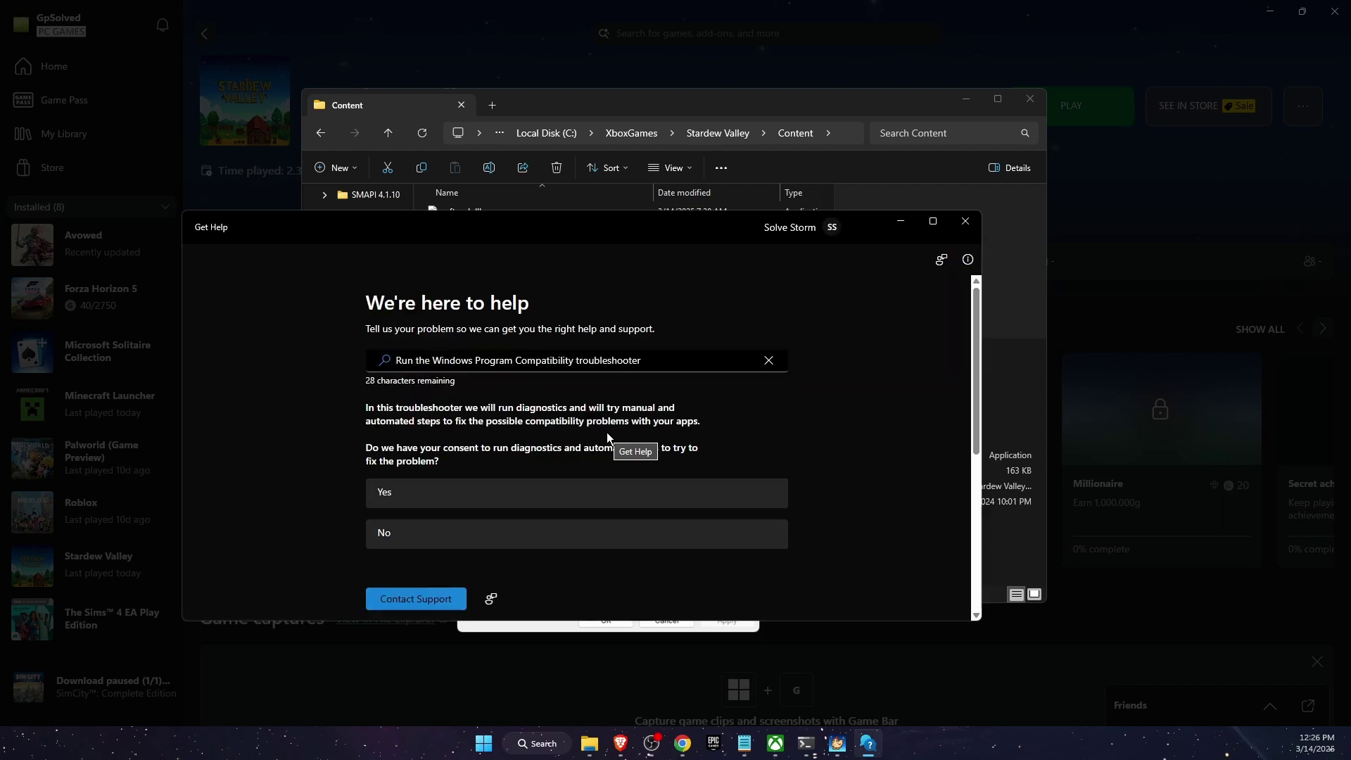
{"action": "scroll", "coordinate": [805, 446], "scroll_direction": "down", "scroll_amount": 5}
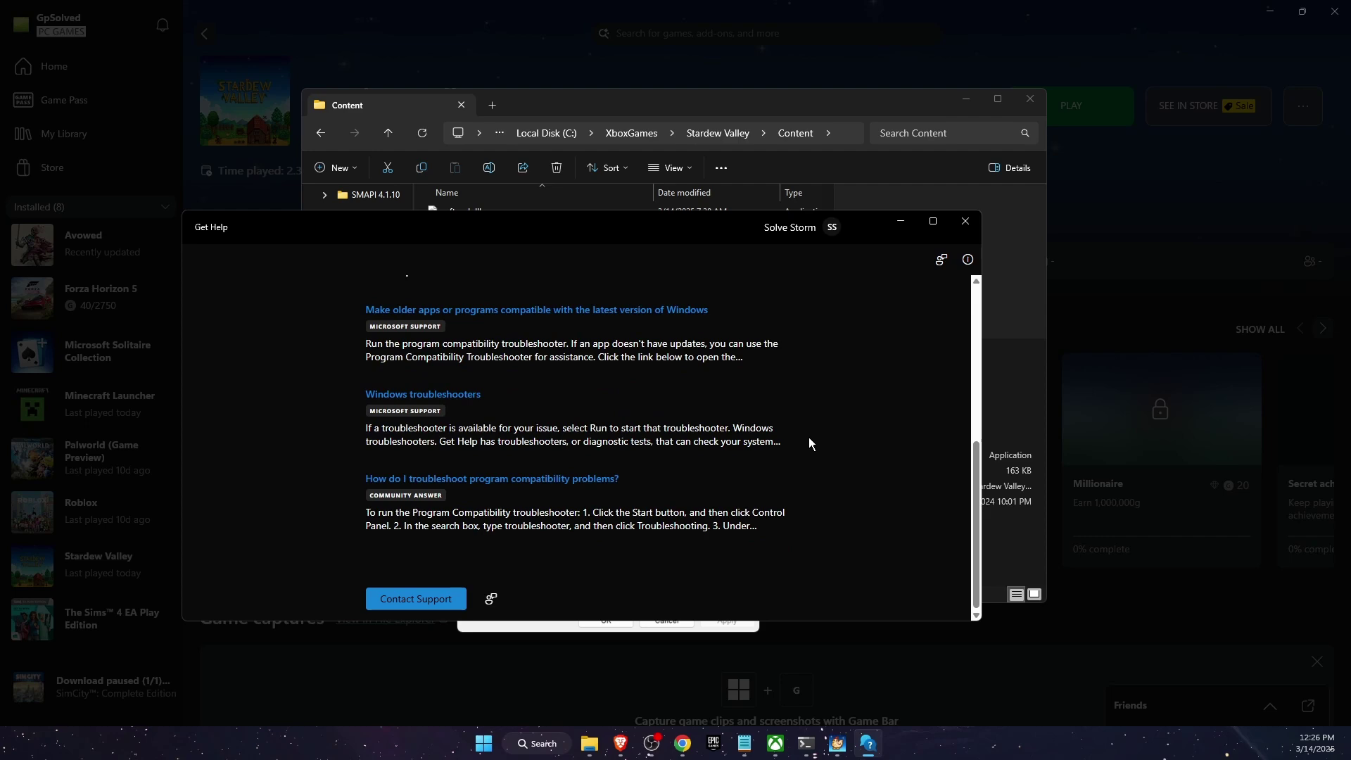
{"action": "left_click", "coordinate": [964, 220]}
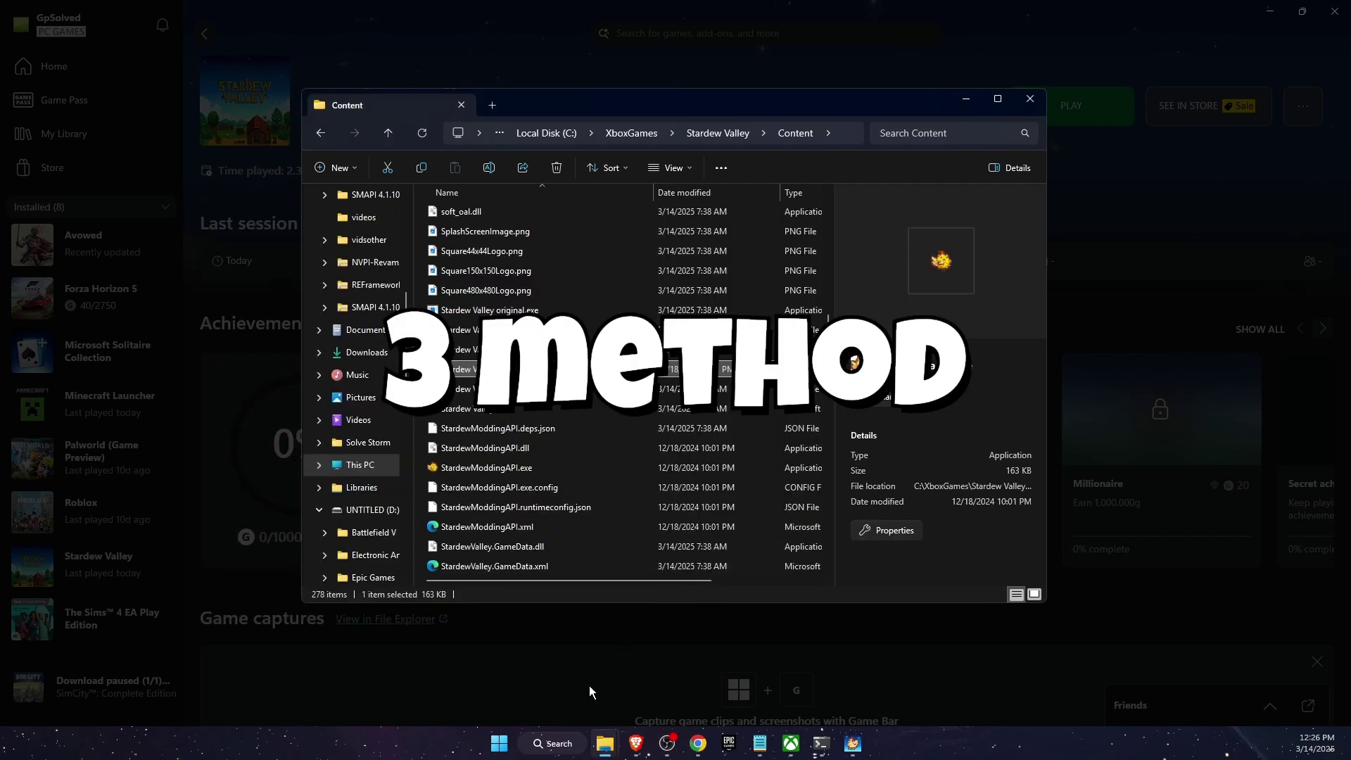
Step: Add Stardew Valley.exe from the Content folder as a desktop app in Graphics settings
{"action": "left_click", "coordinate": [554, 747]}
{"action": "type", "text": "graphics settings"}
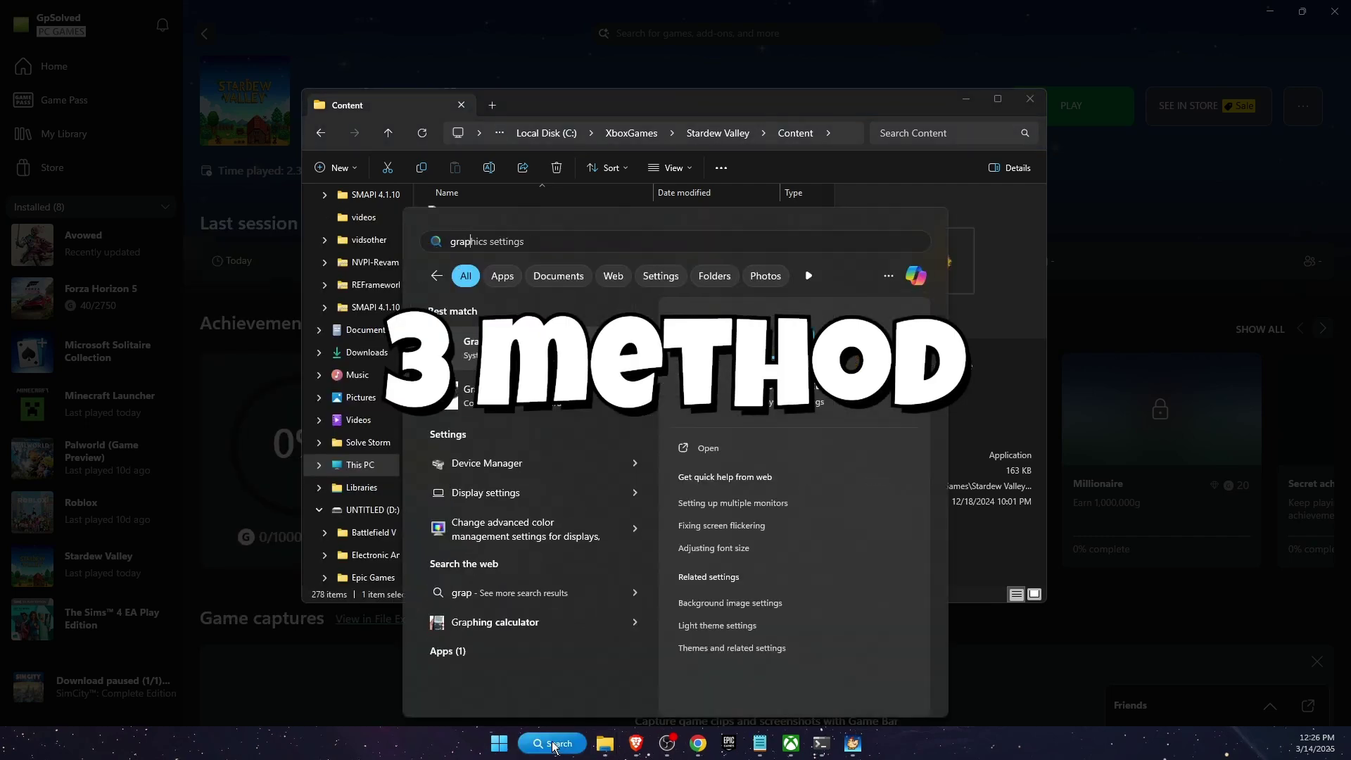
{"action": "key", "text": "Return"}
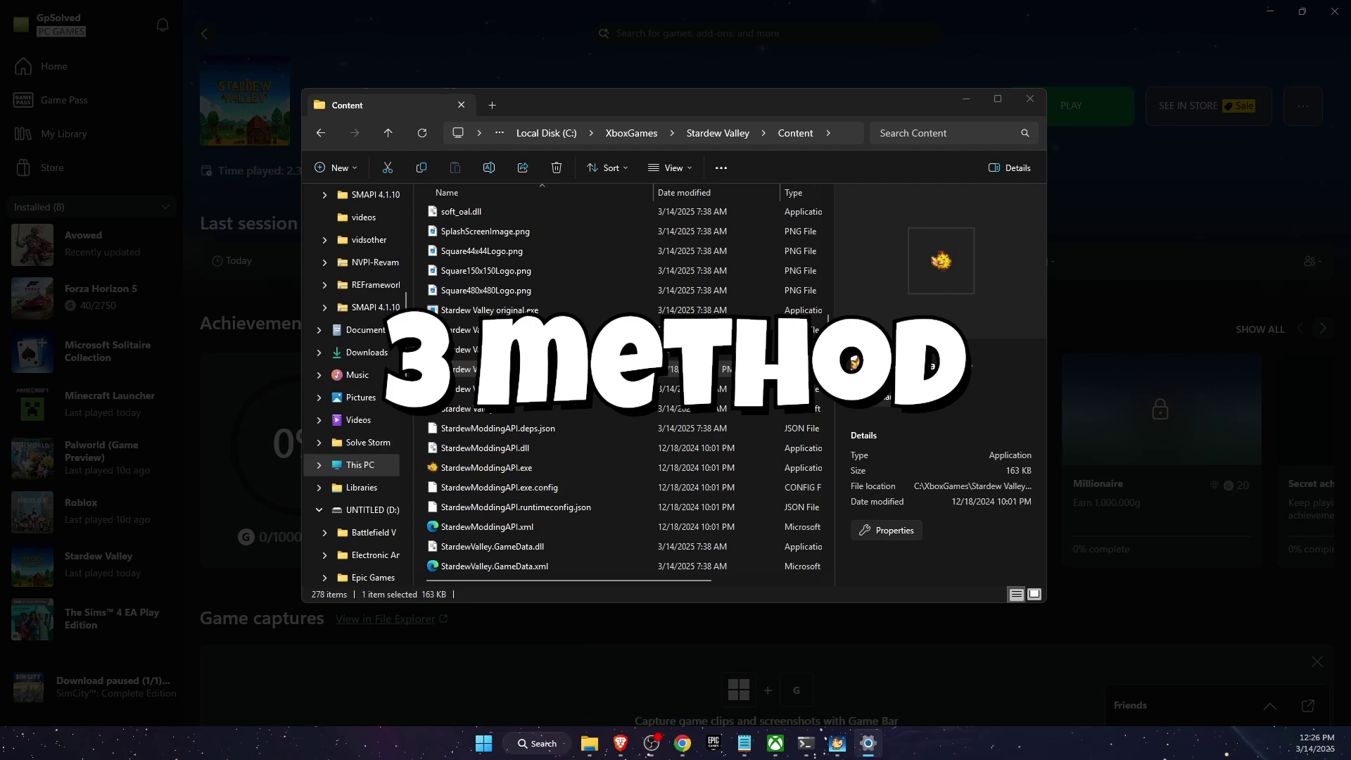
{"action": "left_click", "coordinate": [895, 256]}
{"action": "scroll", "coordinate": [686, 507], "scroll_direction": "down", "scroll_amount": 2}
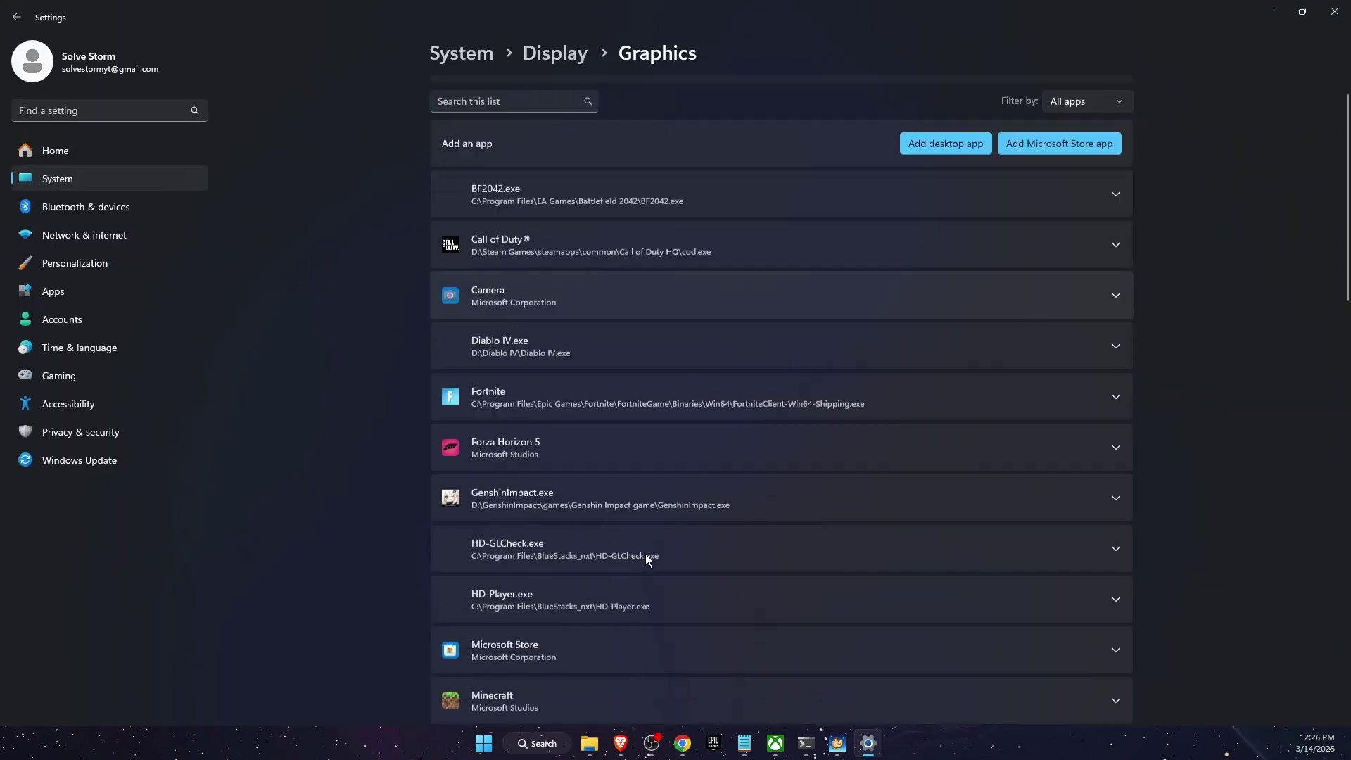
{"action": "scroll", "coordinate": [612, 592], "scroll_direction": "down", "scroll_amount": 3}
{"action": "scroll", "coordinate": [579, 581], "scroll_direction": "down", "scroll_amount": 4}
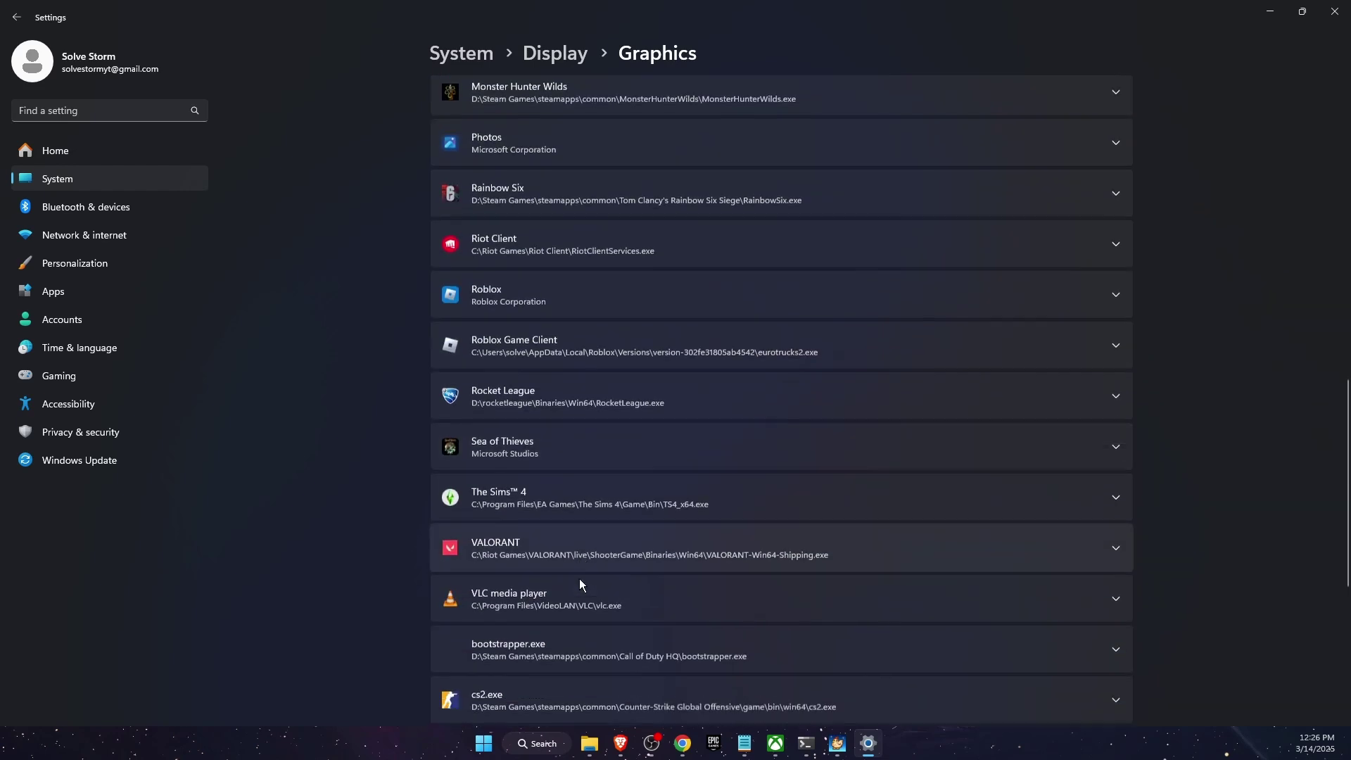
{"action": "scroll", "coordinate": [579, 582], "scroll_direction": "down", "scroll_amount": 2}
{"action": "scroll", "coordinate": [580, 579], "scroll_direction": "up", "scroll_amount": 10}
{"action": "left_click", "coordinate": [943, 388]}
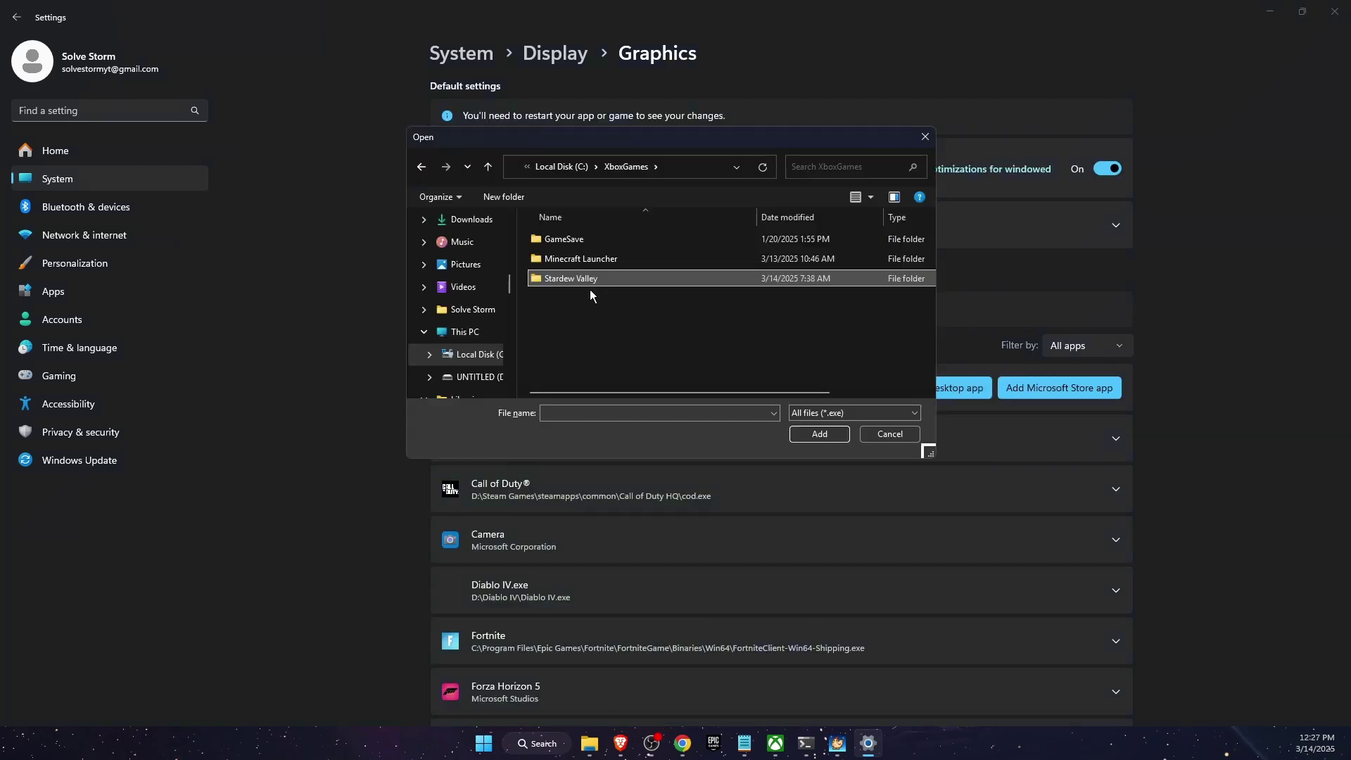
{"action": "double_click", "coordinate": [589, 284]}
{"action": "double_click", "coordinate": [587, 244]}
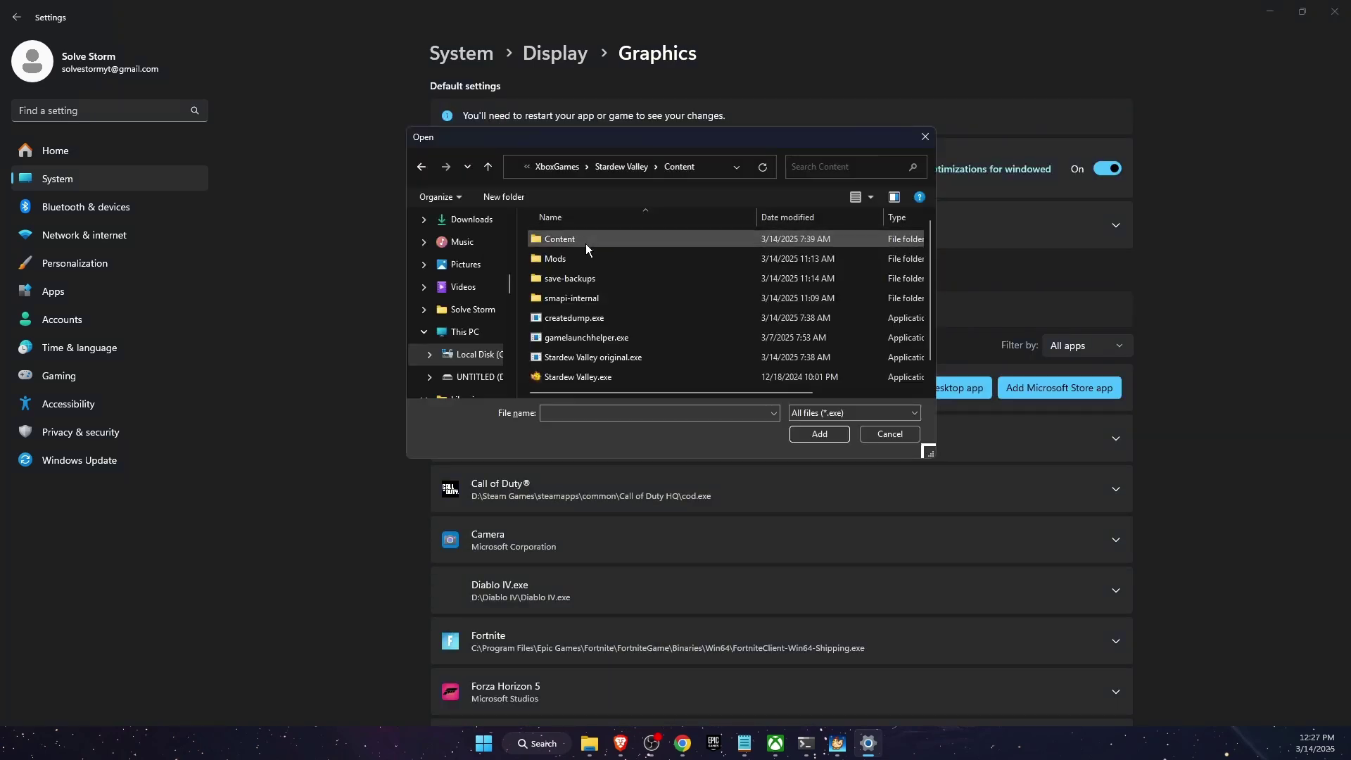
{"action": "scroll", "coordinate": [620, 308], "scroll_direction": "down", "scroll_amount": 1}
{"action": "left_click", "coordinate": [600, 358]}
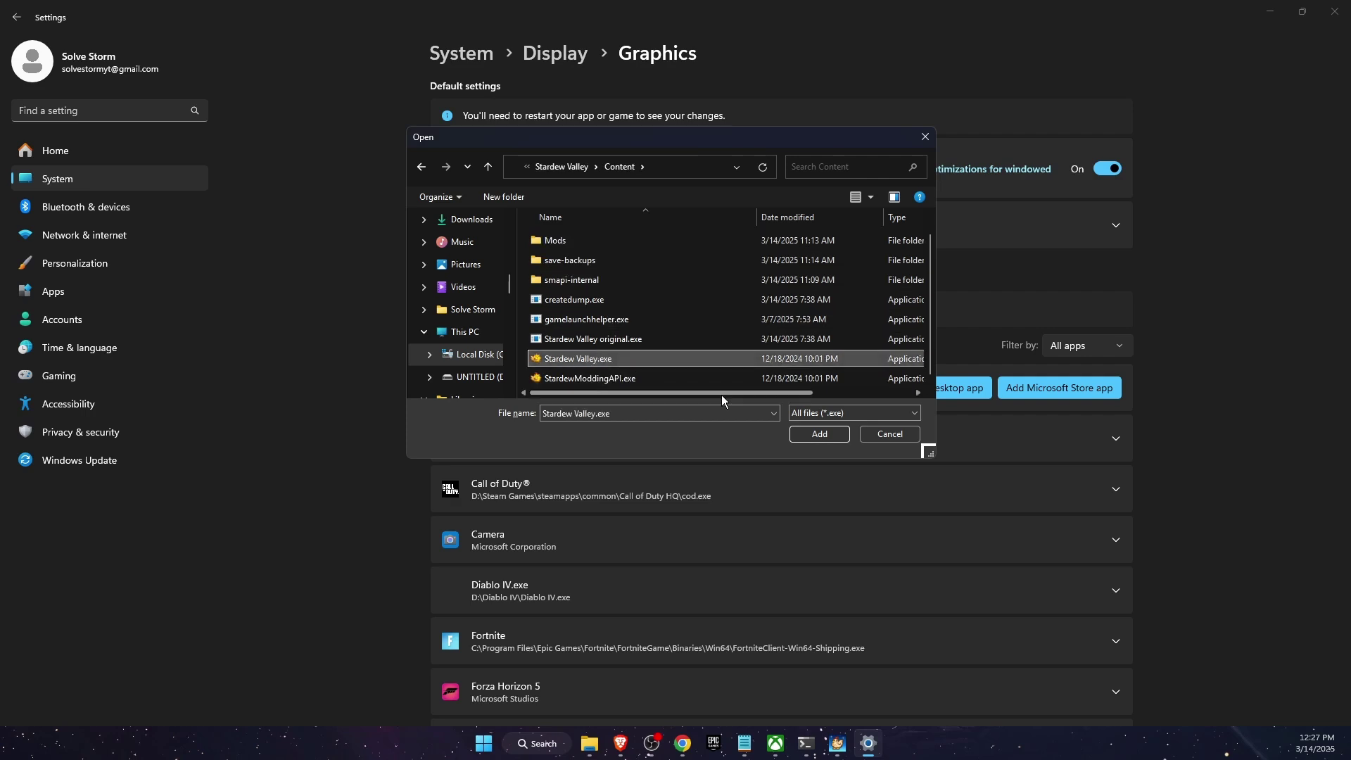
{"action": "left_click", "coordinate": [812, 433]}
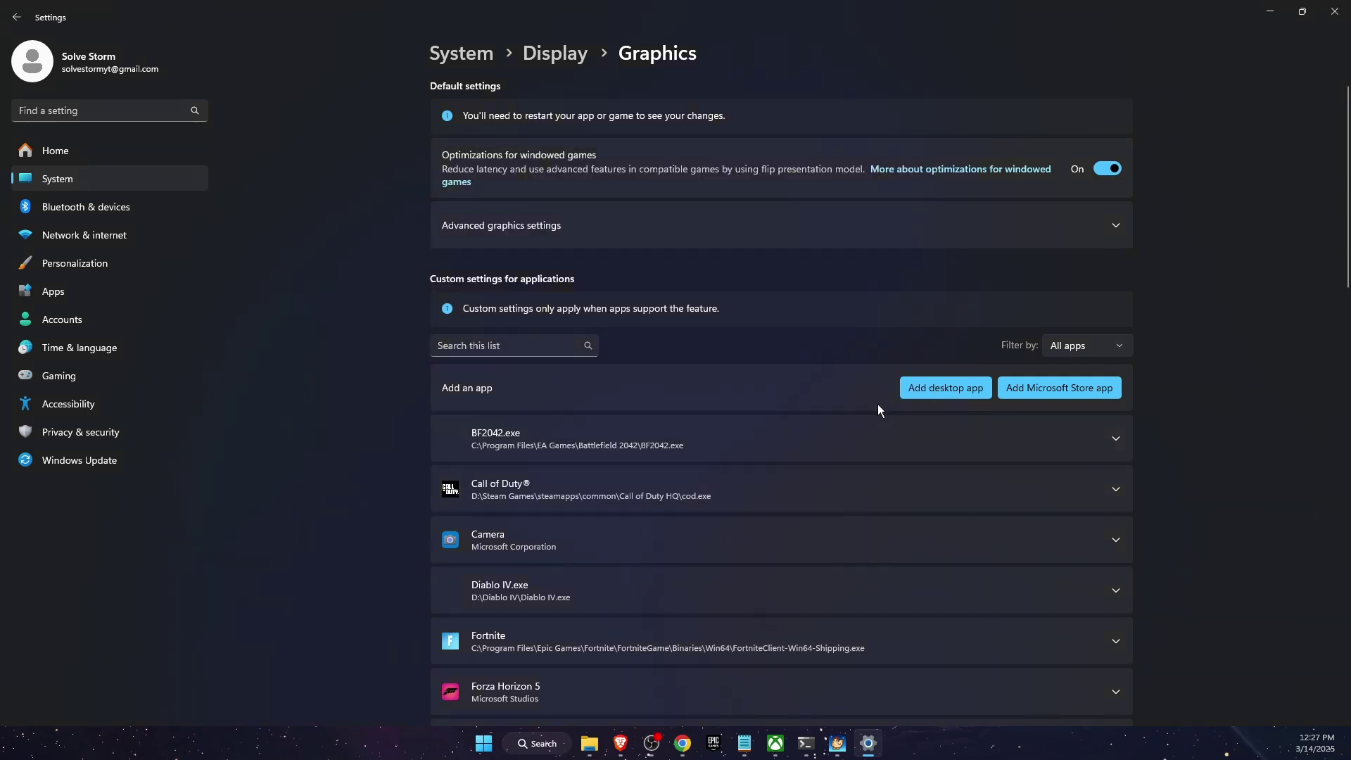
Step: Expand StardewModdingAPI's graphics options and pick High Performance for the RTX 4050
{"action": "left_click", "coordinate": [1105, 329]}
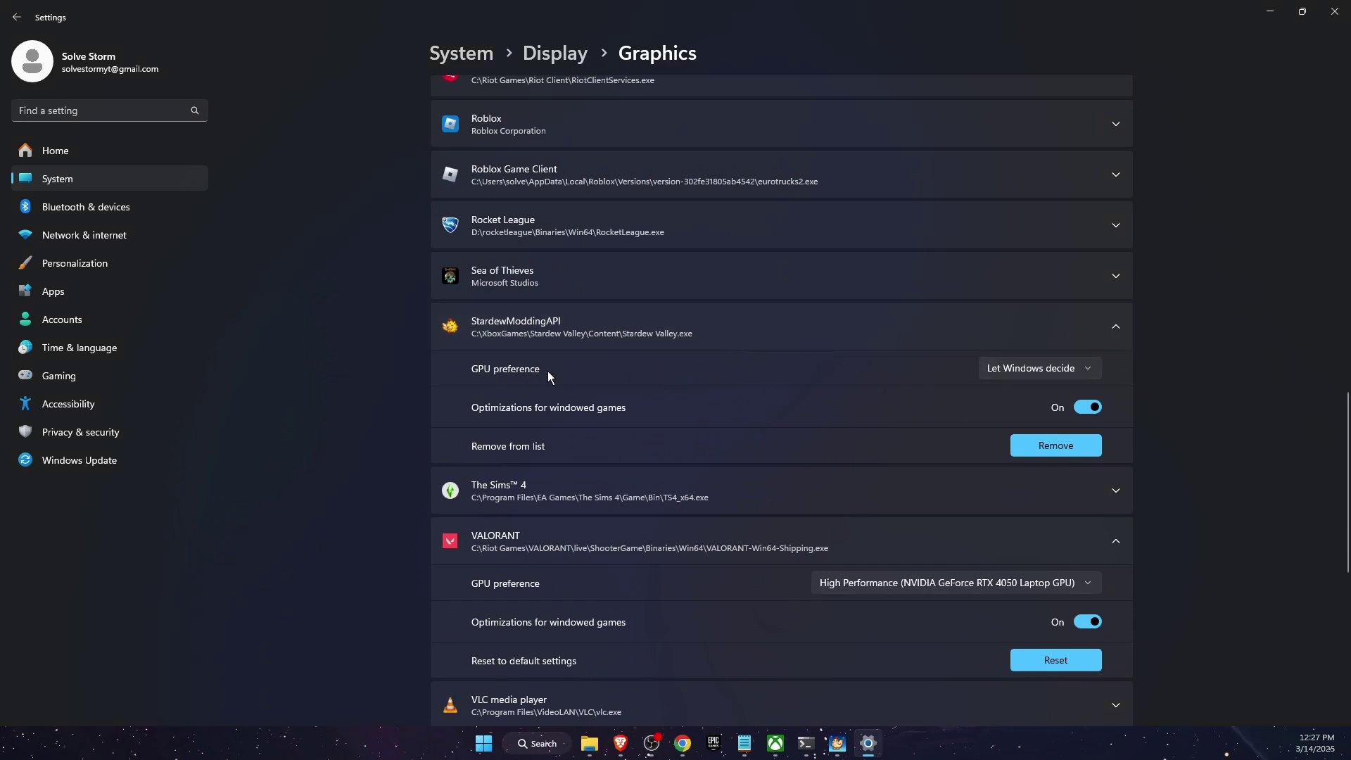
{"action": "left_click", "coordinate": [991, 368]}
{"action": "left_click", "coordinate": [1093, 422]}
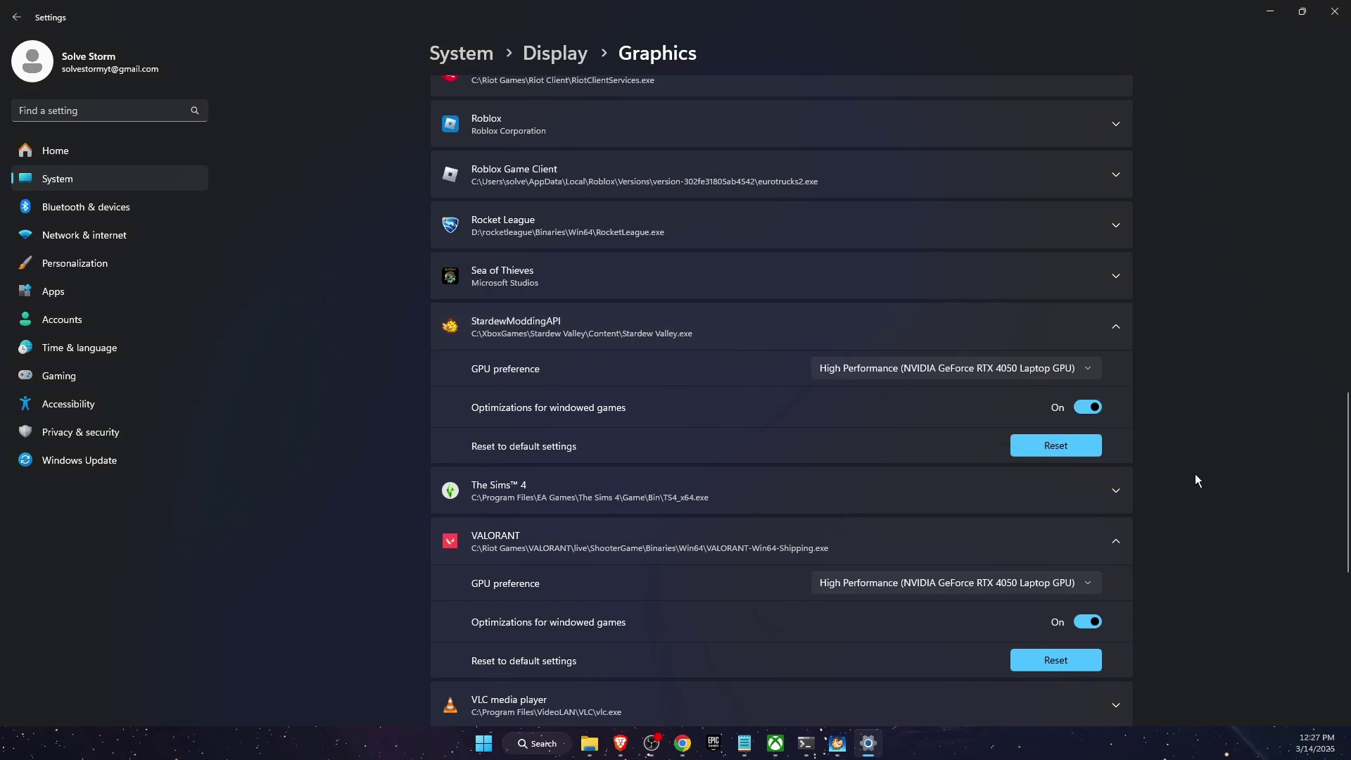